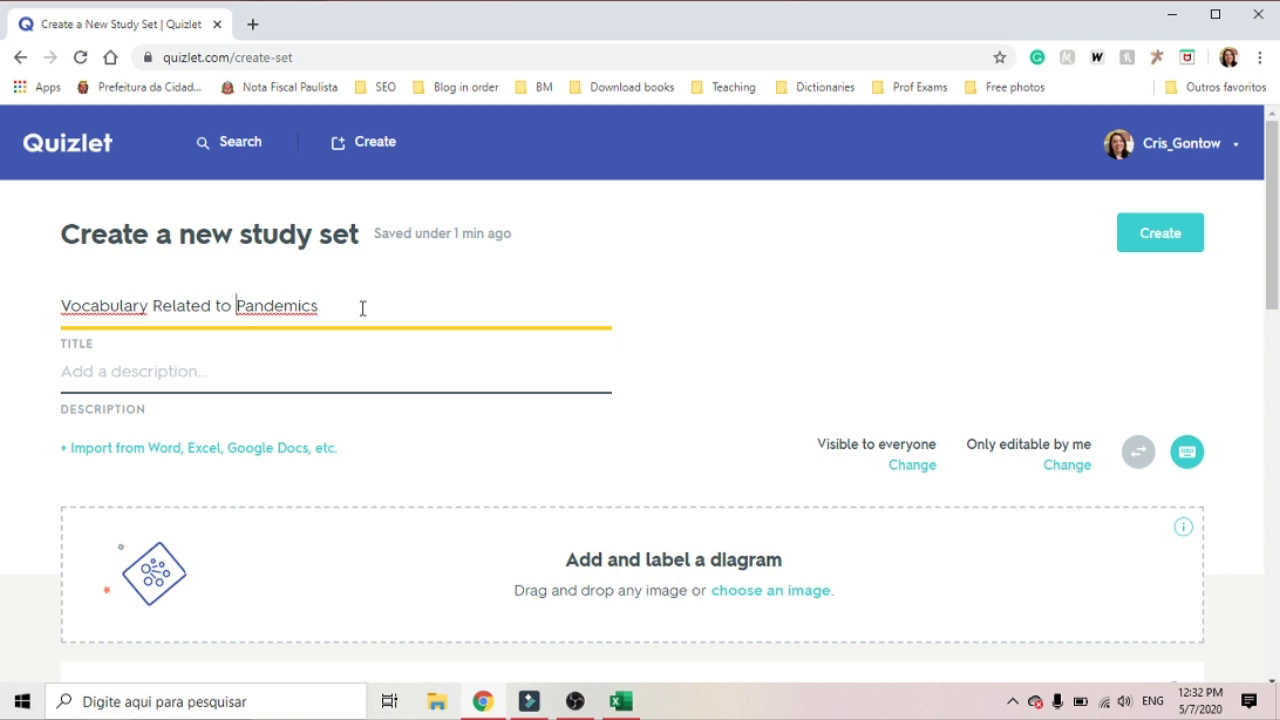
# Enter 'Vocabulary Related to Pandemics' as the set title and move to the Description field
pyautogui.click(184, 374)
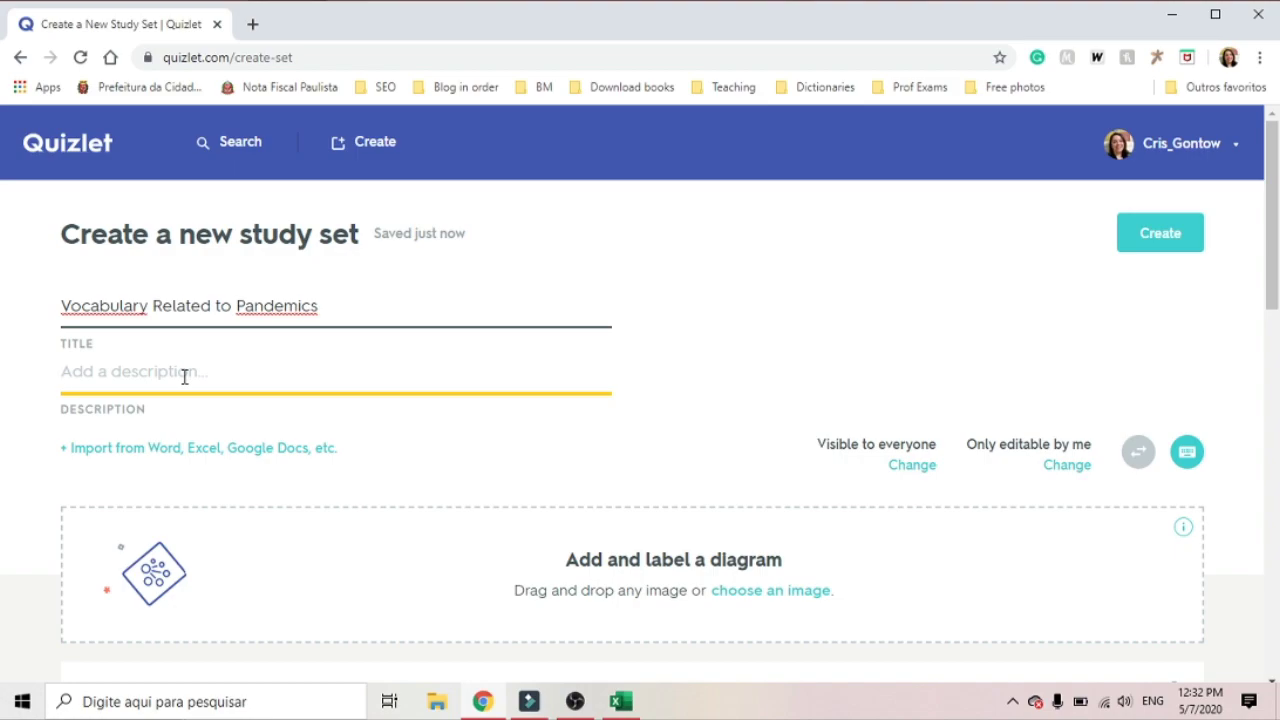
# Enter 'COVID-19' in the set's Description field
pyautogui.write('COVID-19')
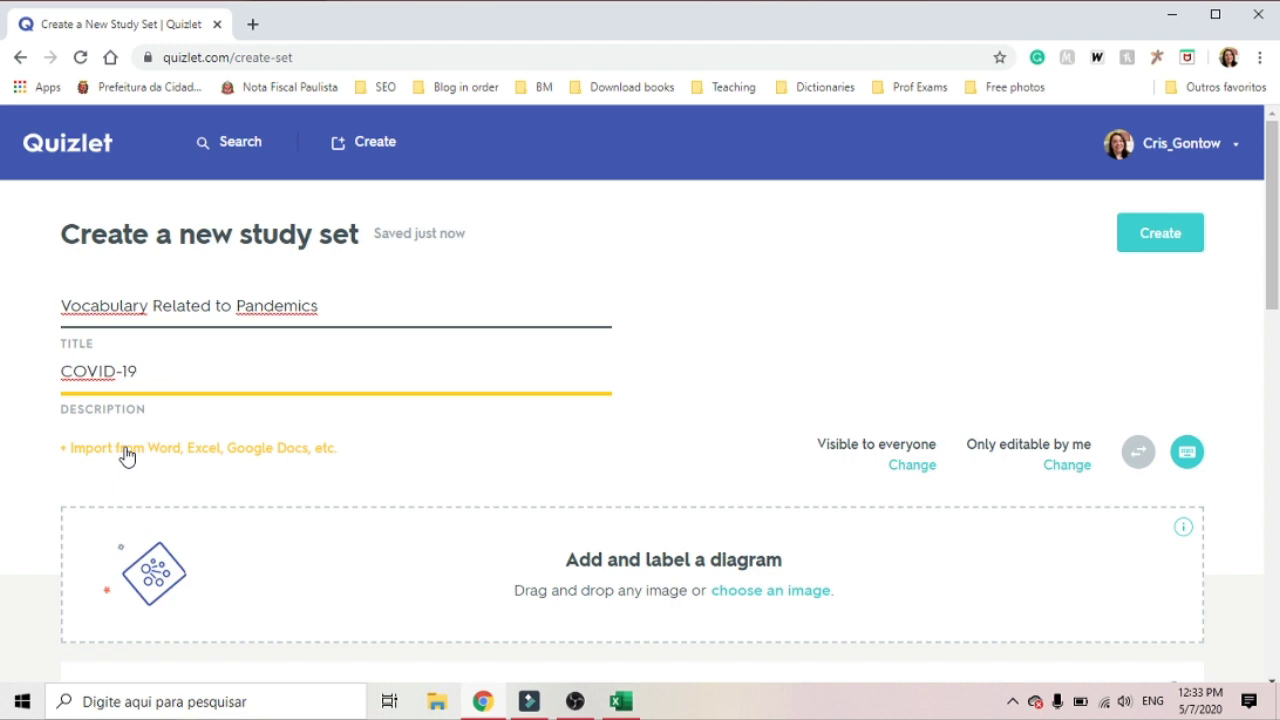
# Copy the 13 term-definition rows from corona.xlsx and import them as cards
pyautogui.click(127, 452)
pyautogui.click(620, 701)
pyautogui.hotkey('ctrl', 'a')
pyautogui.hotkey('ctrl', 'c')
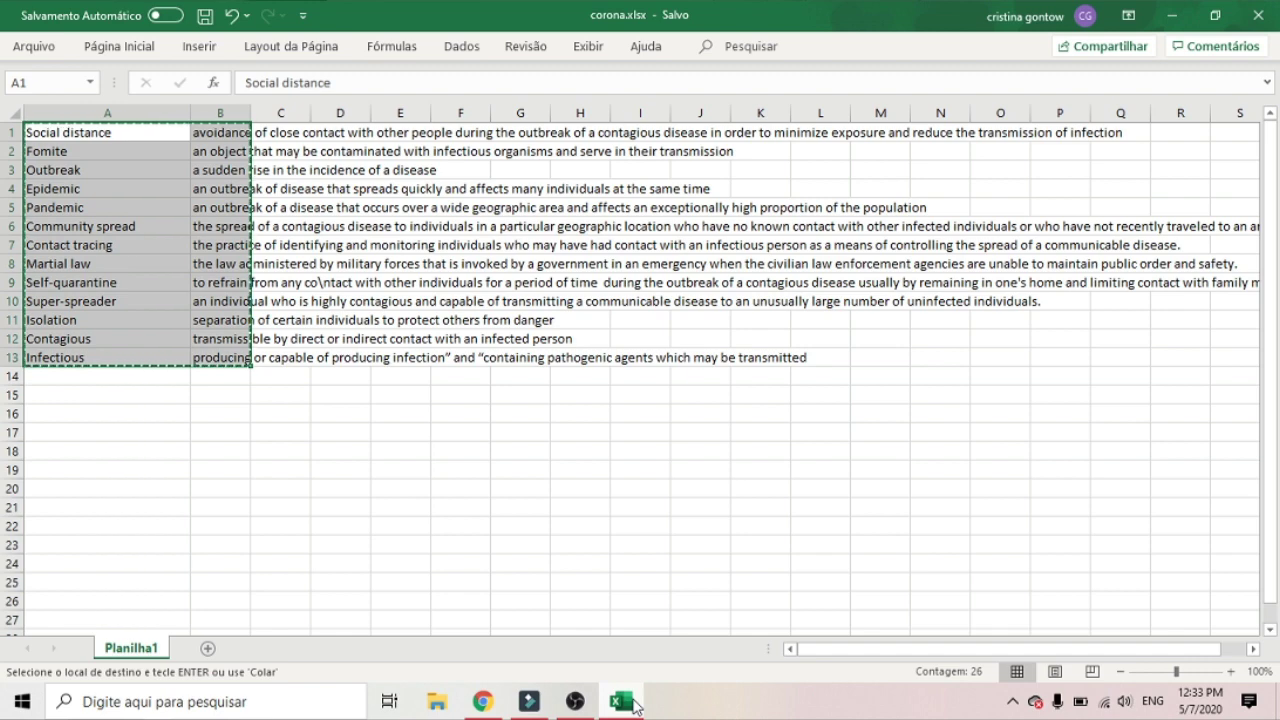
pyautogui.click(627, 700)
pyautogui.hotkey('ctrl', 'v')
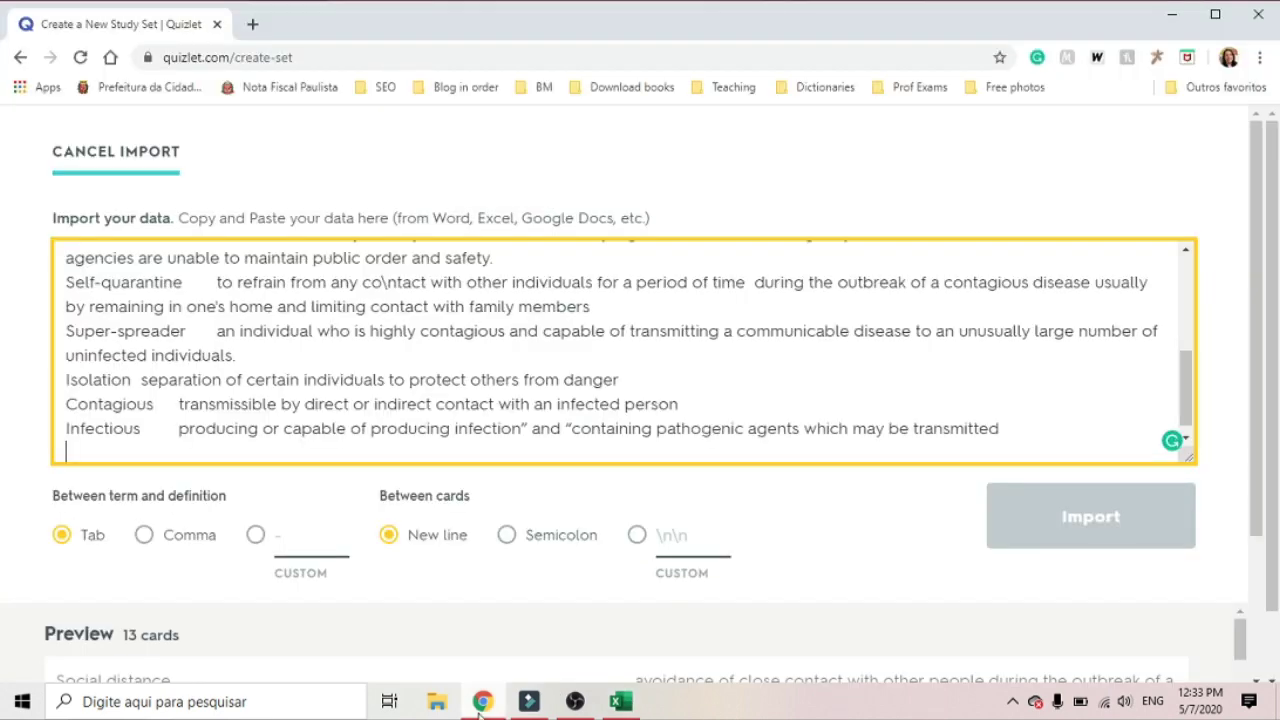
pyautogui.click(1027, 543)
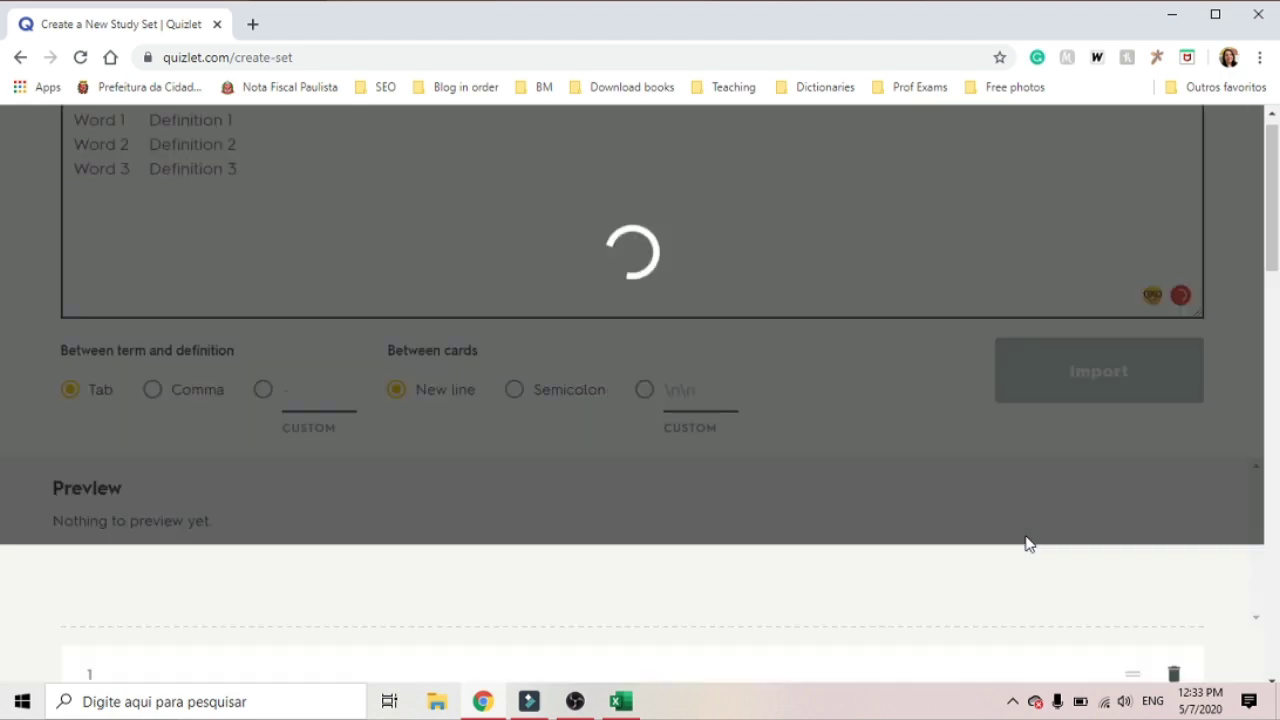
pyautogui.scroll(-2, 1027, 537)
pyautogui.scroll(-1, 1027, 537)
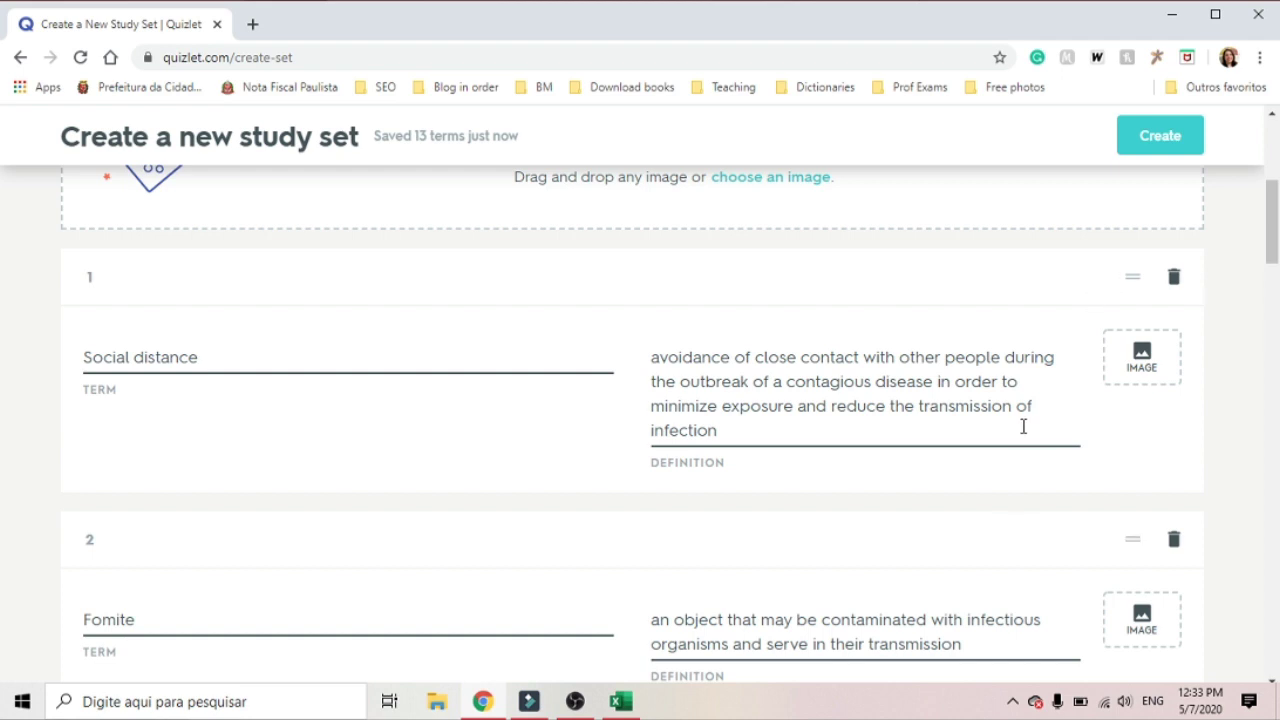
# Give the Social distance card the couch photo and start audio recording on the Fomite card
pyautogui.click(1142, 358)
pyautogui.scroll(-2, 1142, 358)
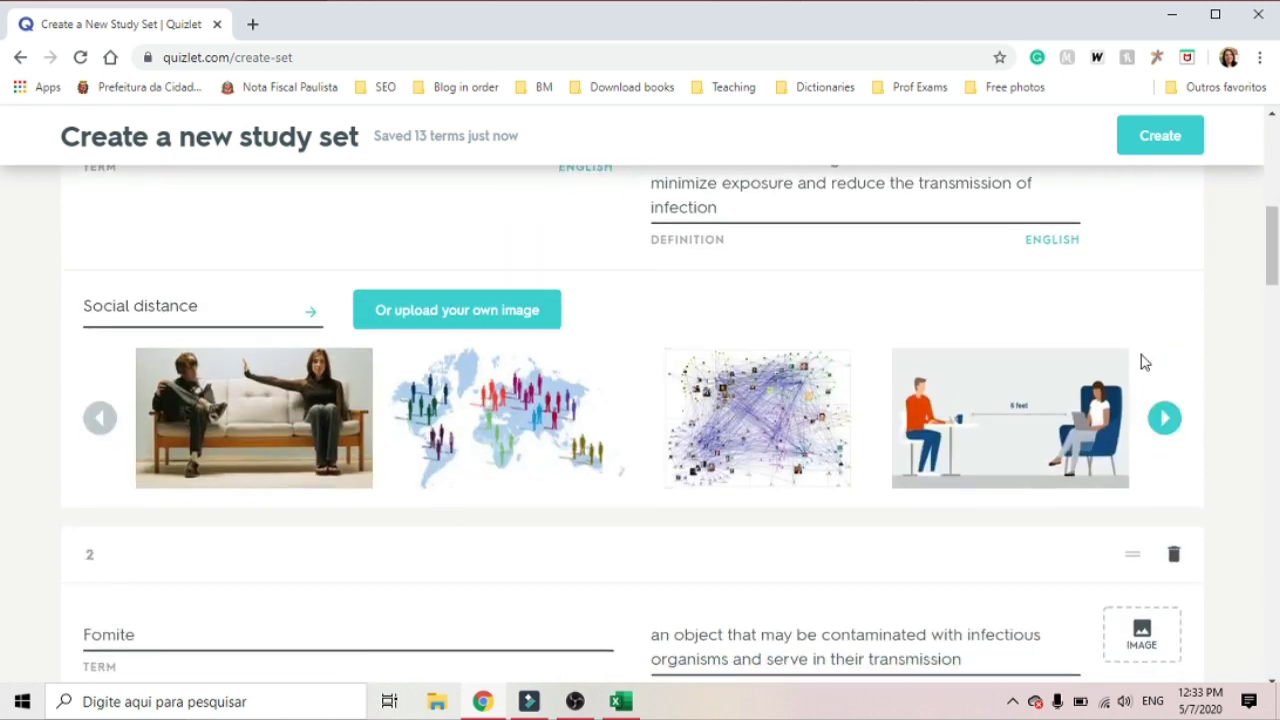
pyautogui.click(254, 440)
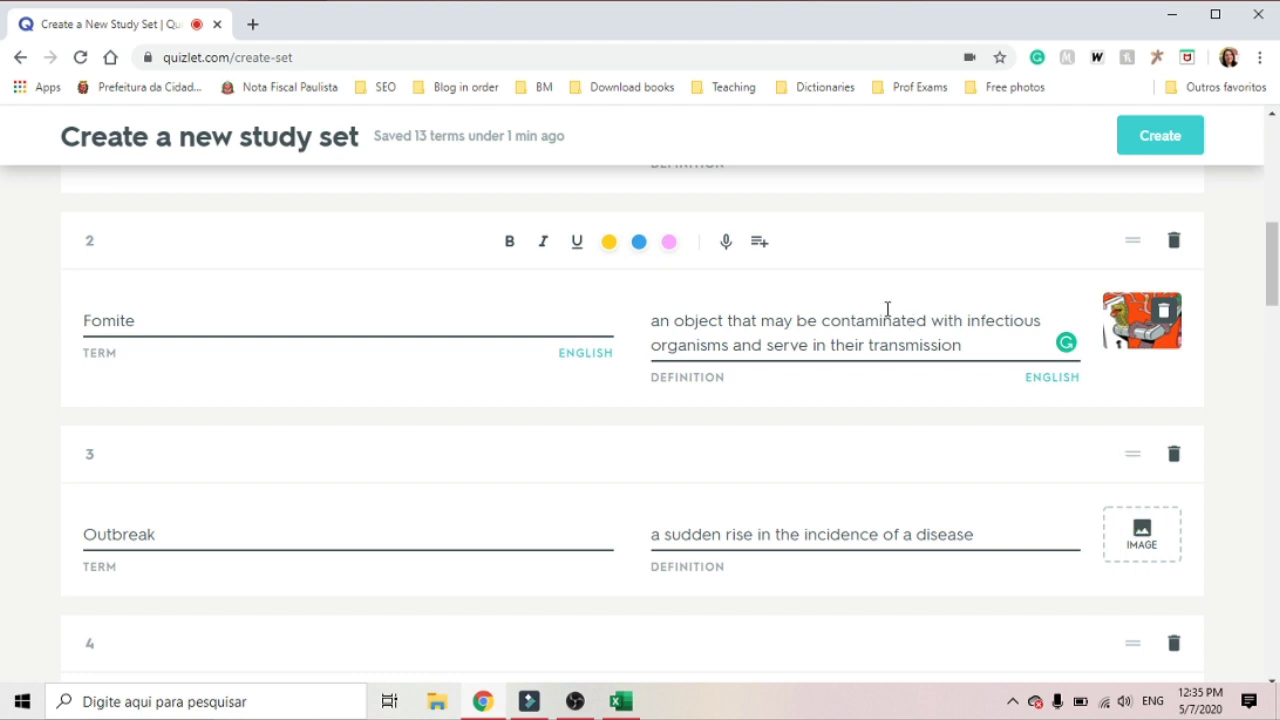
pyautogui.click(730, 252)
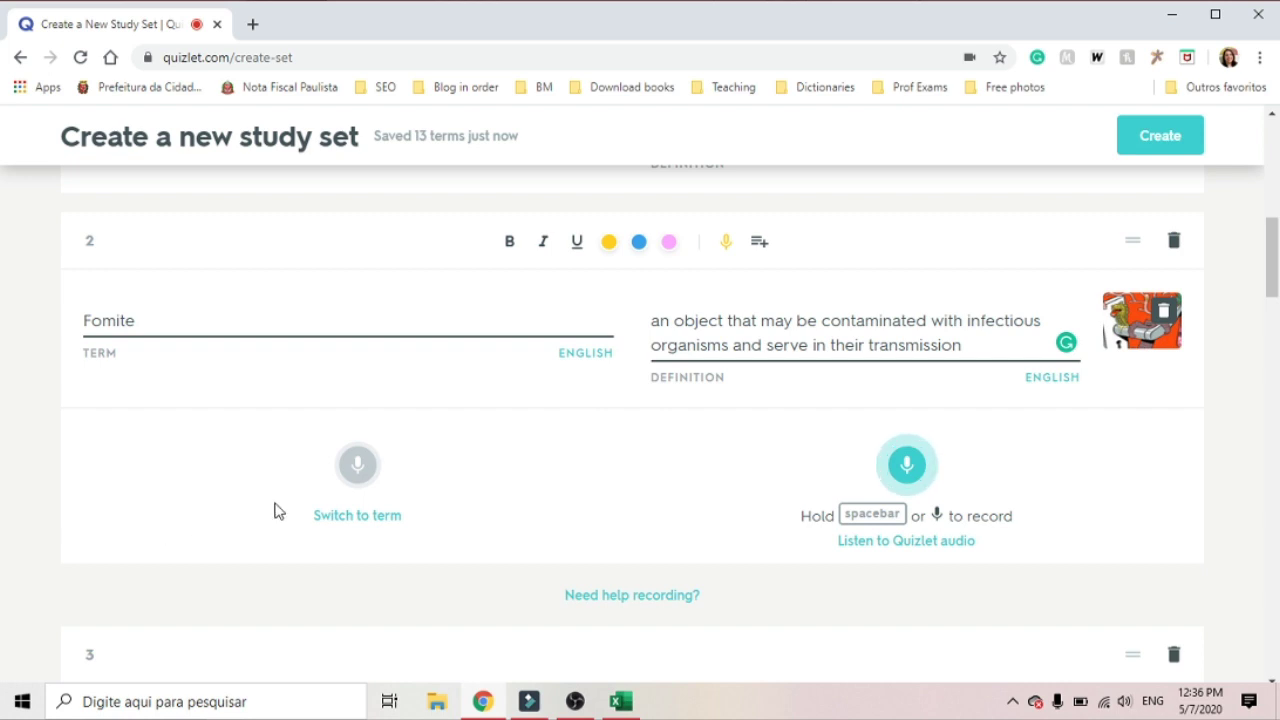
# Switch recording to the term side and record the spoken pronunciation of Fomite
pyautogui.click(350, 520)
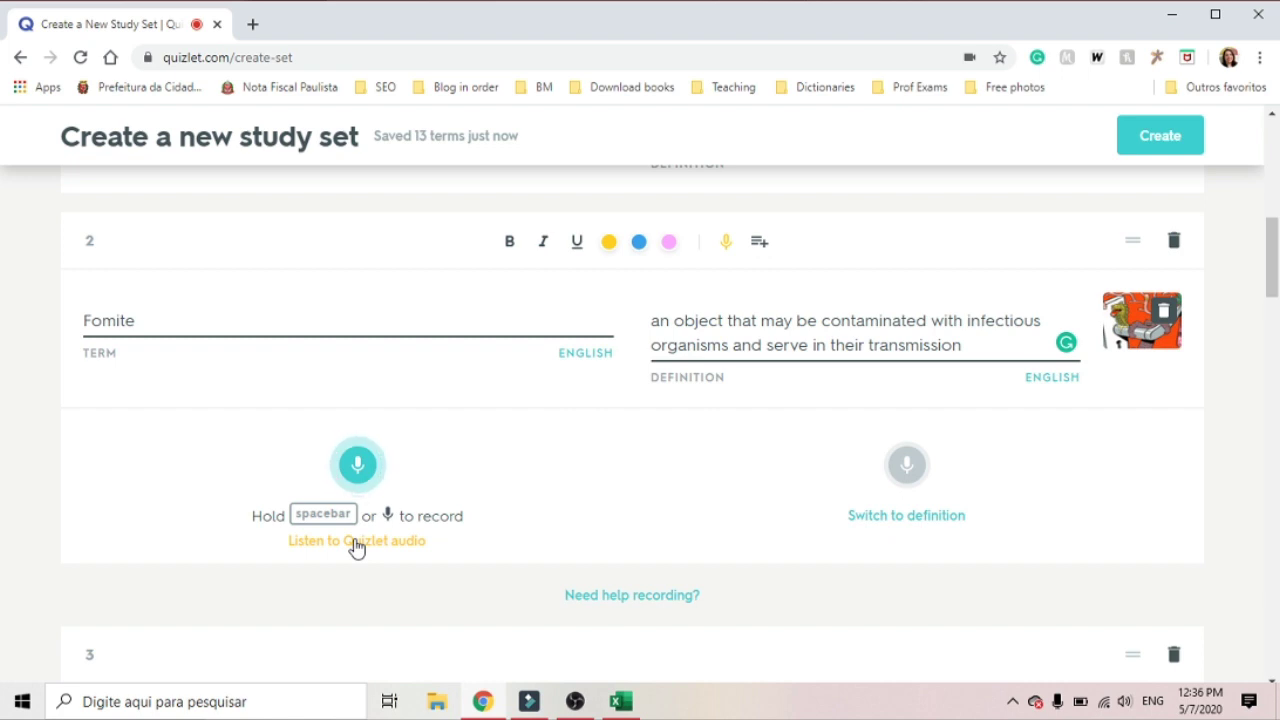
pyautogui.moveTo(362, 472); pyautogui.dragTo(365, 473)
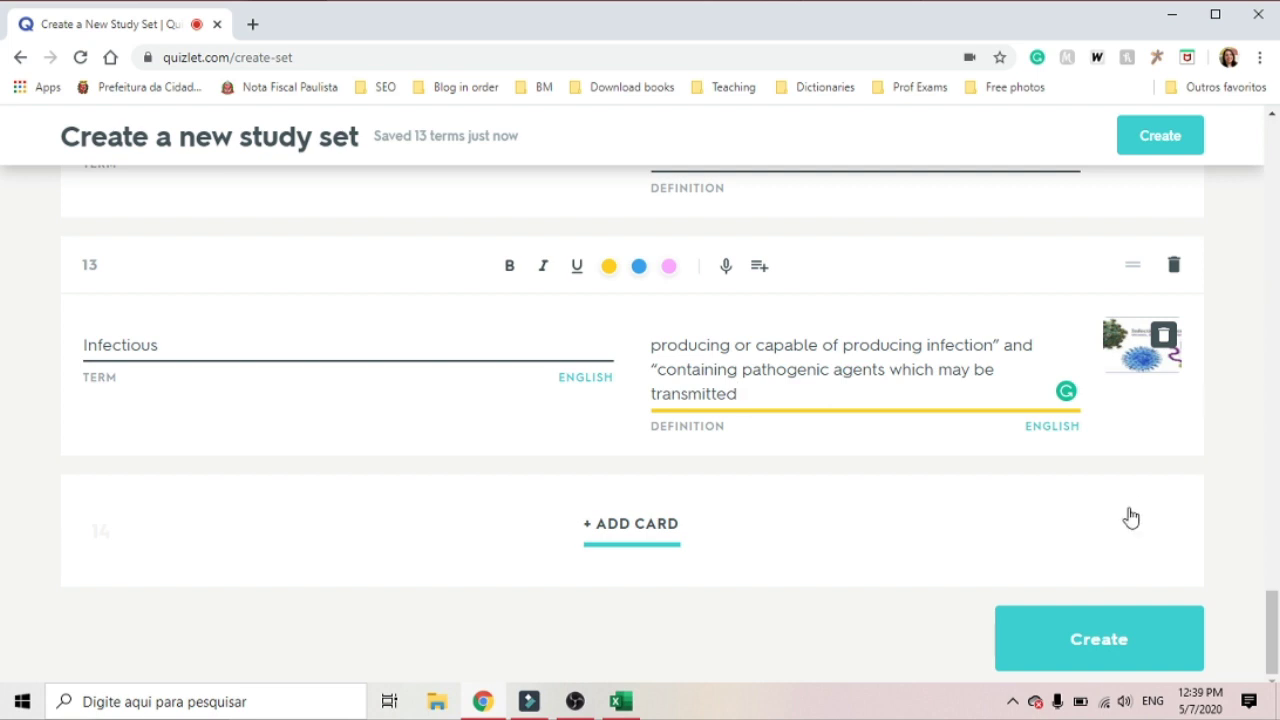
# Create the study set and dismiss the 'Ready to share it?' prompt
pyautogui.click(1097, 655)
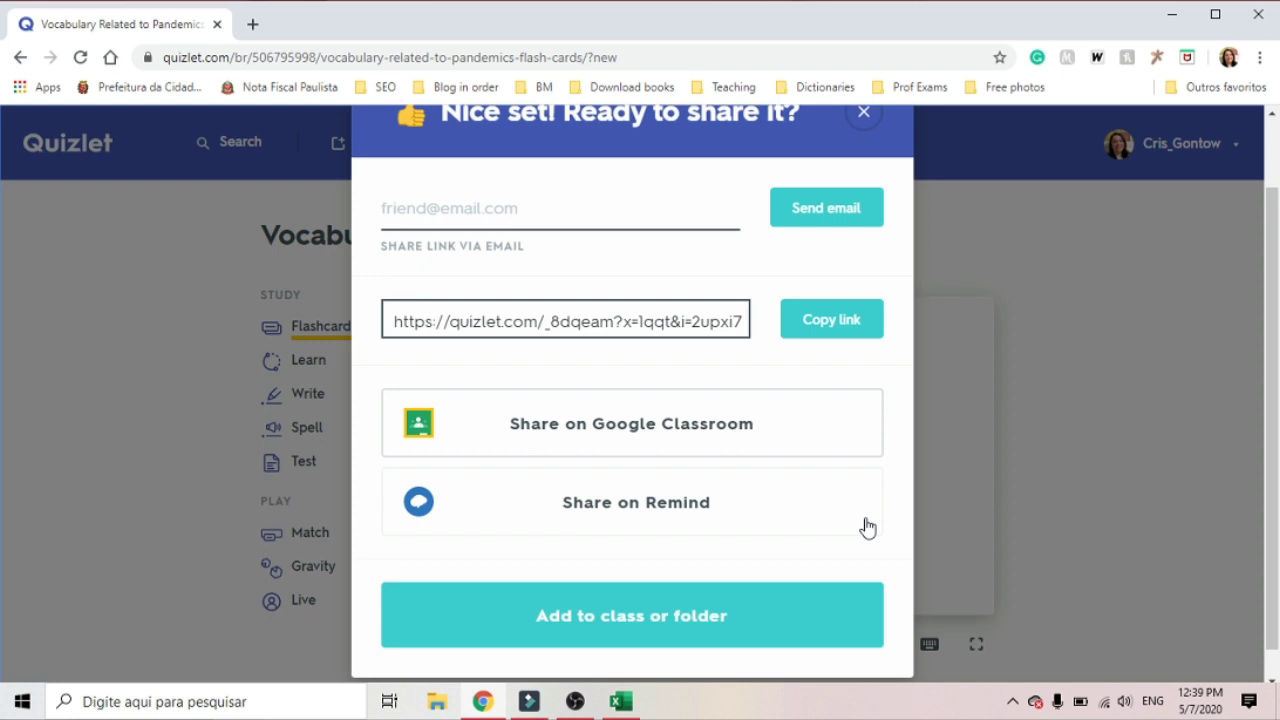
pyautogui.click(863, 112)
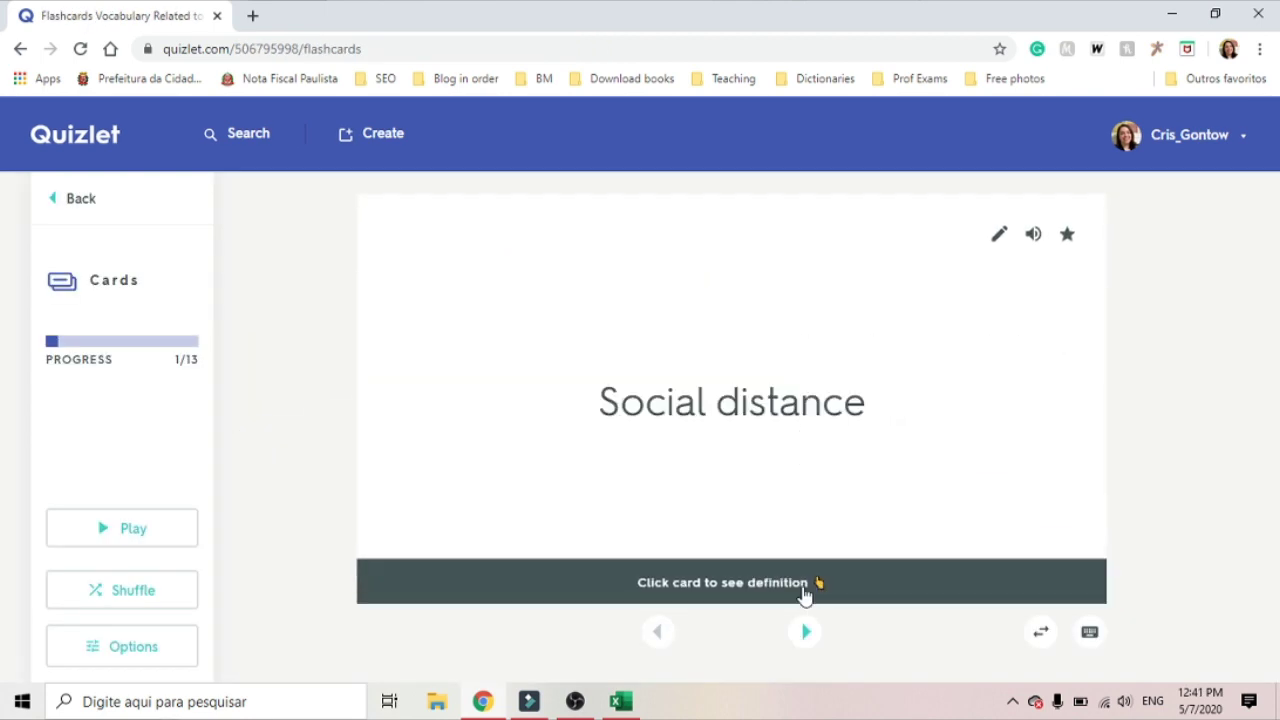
# Flip the Fomite flashcard to its definition, play its audio, then start Learn mode
pyautogui.click(805, 632)
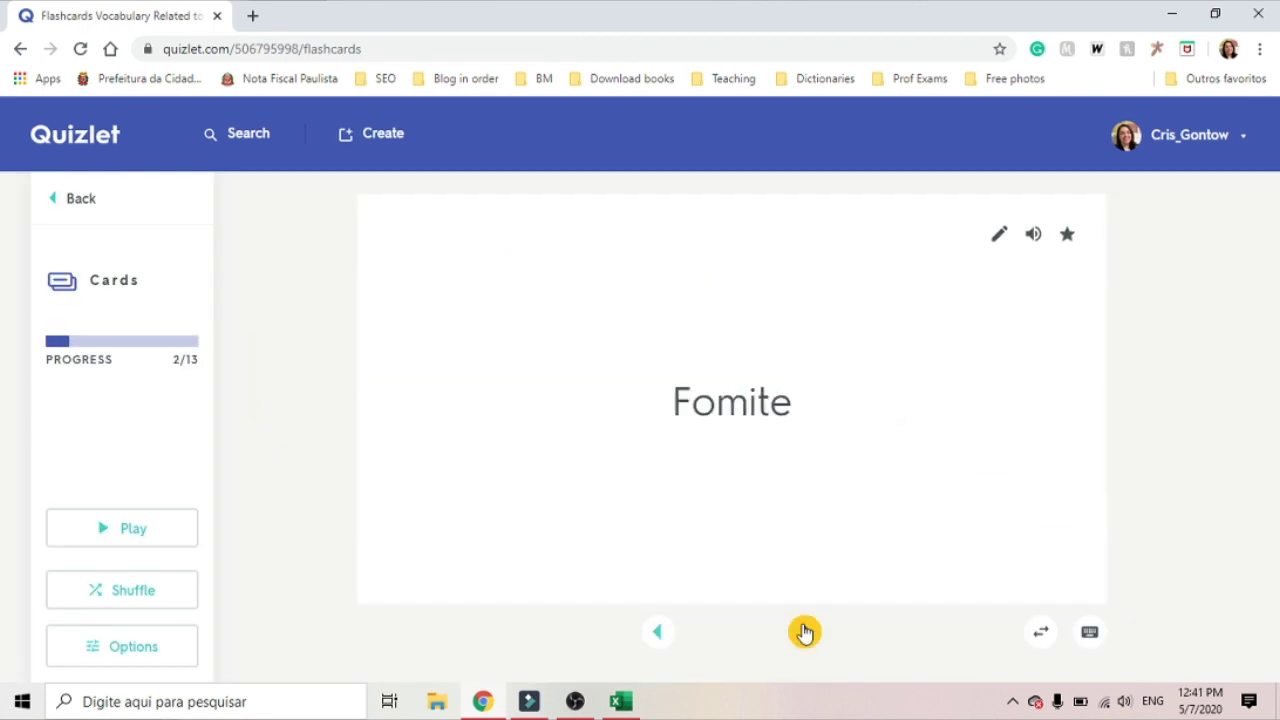
pyautogui.click(820, 434)
pyautogui.click(1031, 248)
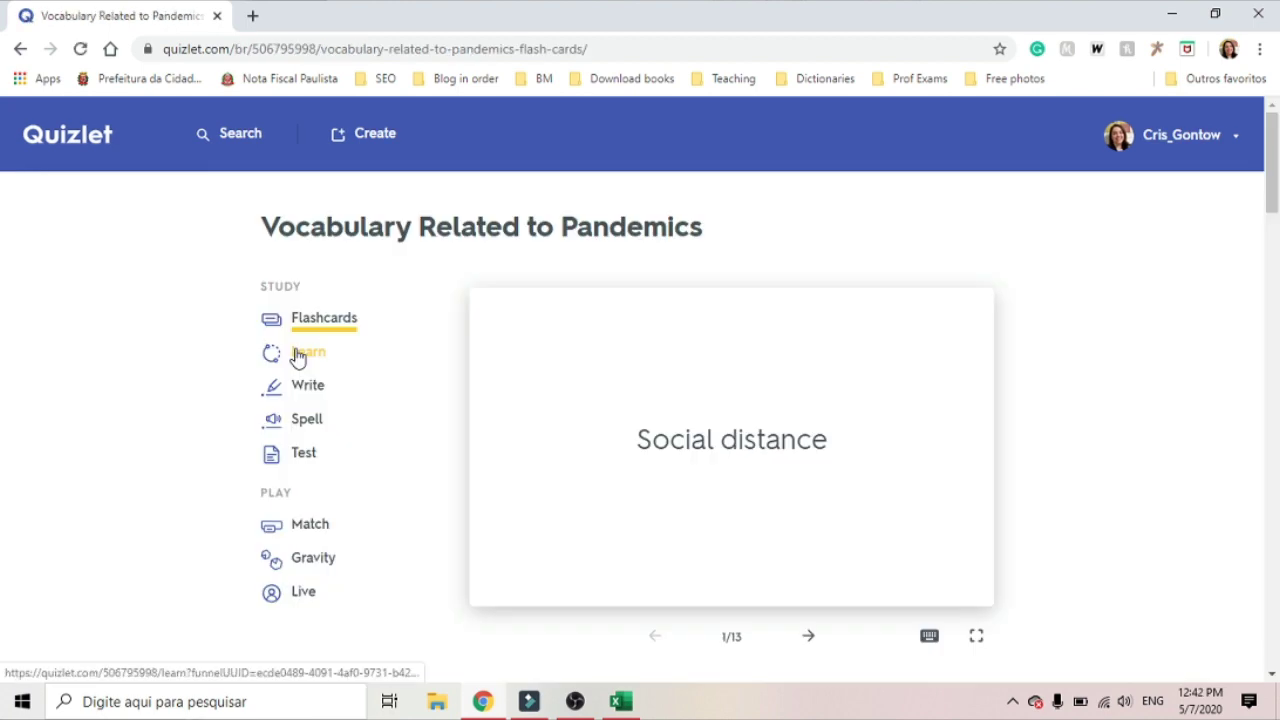
pyautogui.click(296, 355)
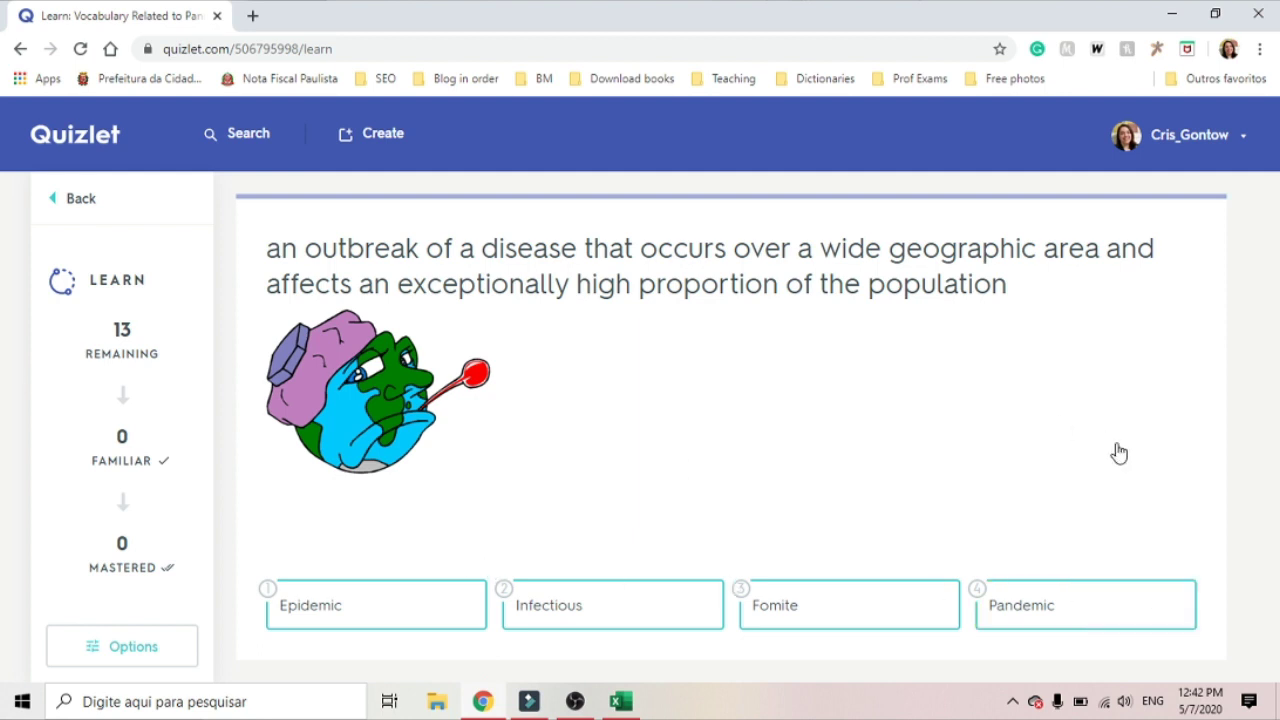
# Answer Learn prompts, type 'pandemic' and 'isolat' in Write mode, then return to the set
pyautogui.press('4')
pyautogui.click(557, 614)
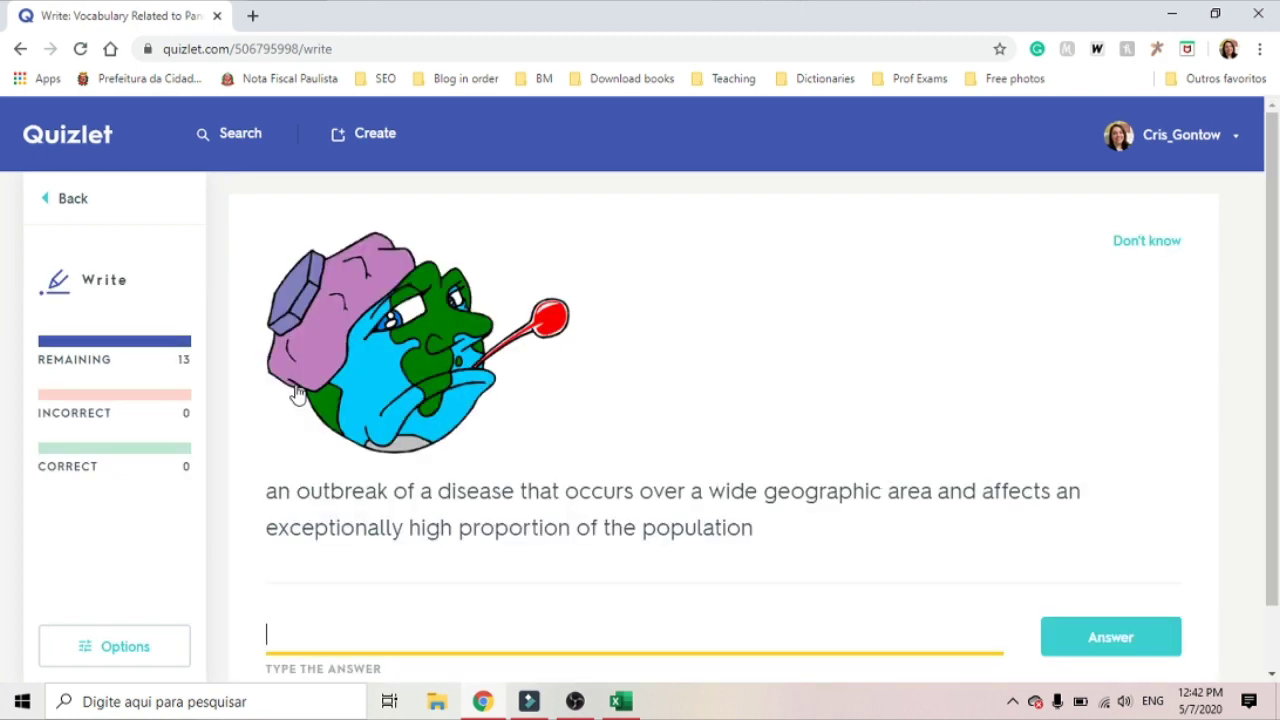
pyautogui.write('pandemic')
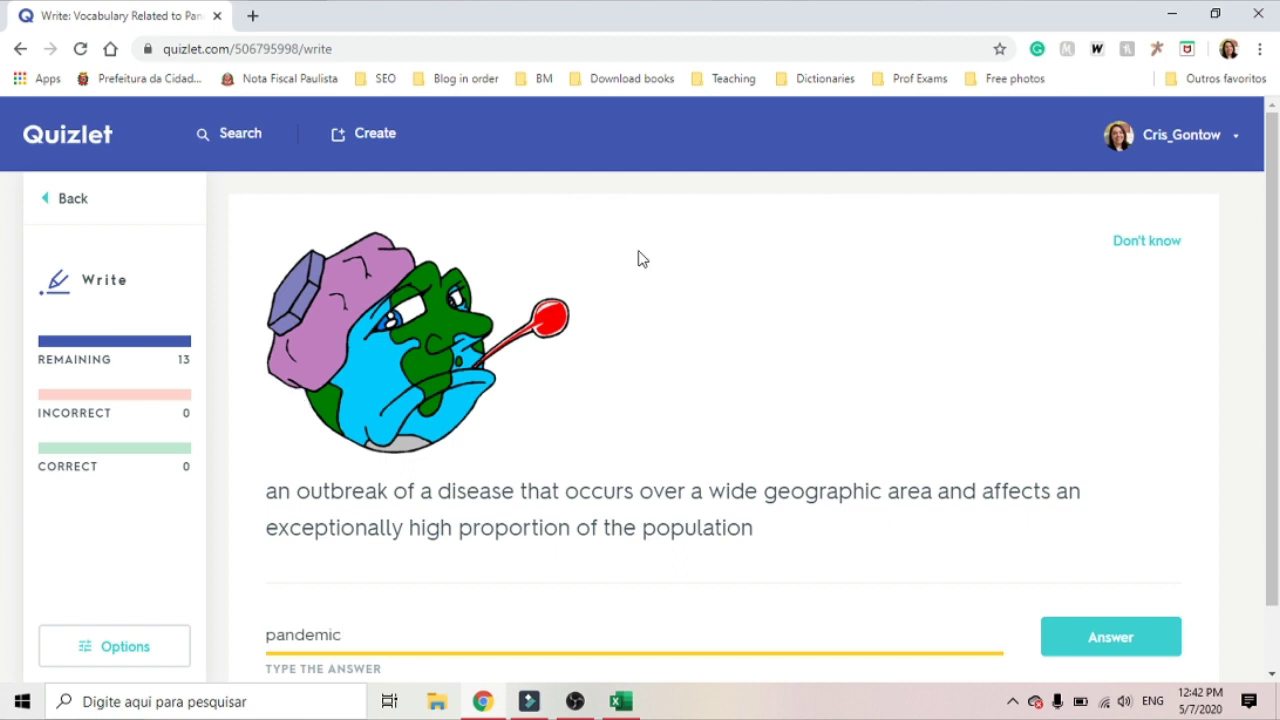
pyautogui.click(1095, 640)
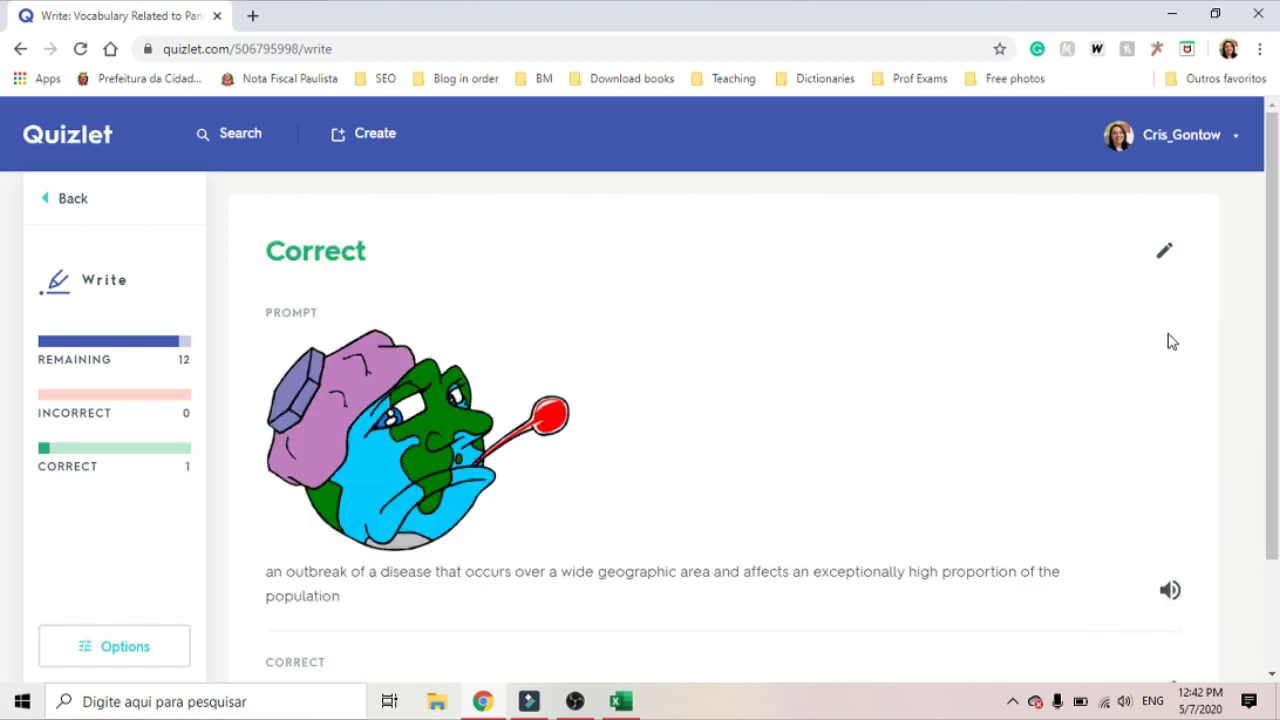
pyautogui.write('isola')
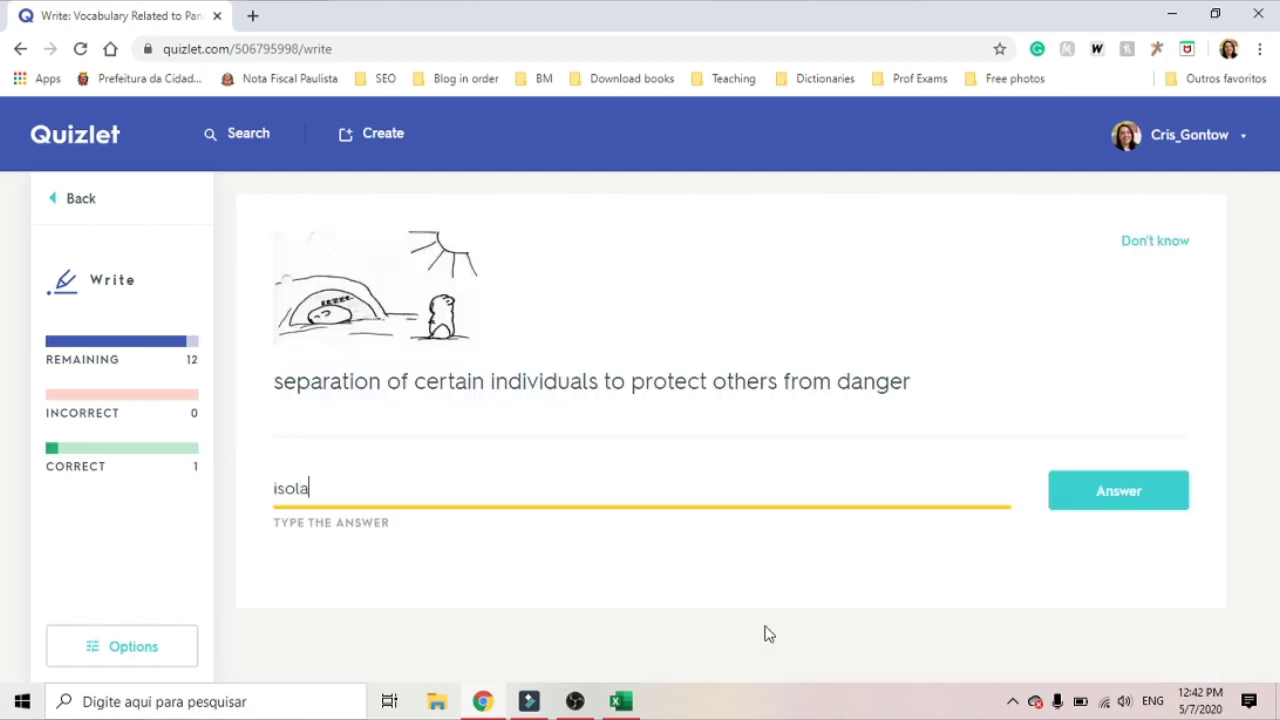
pyautogui.write('t')
pyautogui.press('Return')
pyautogui.click(66, 200)
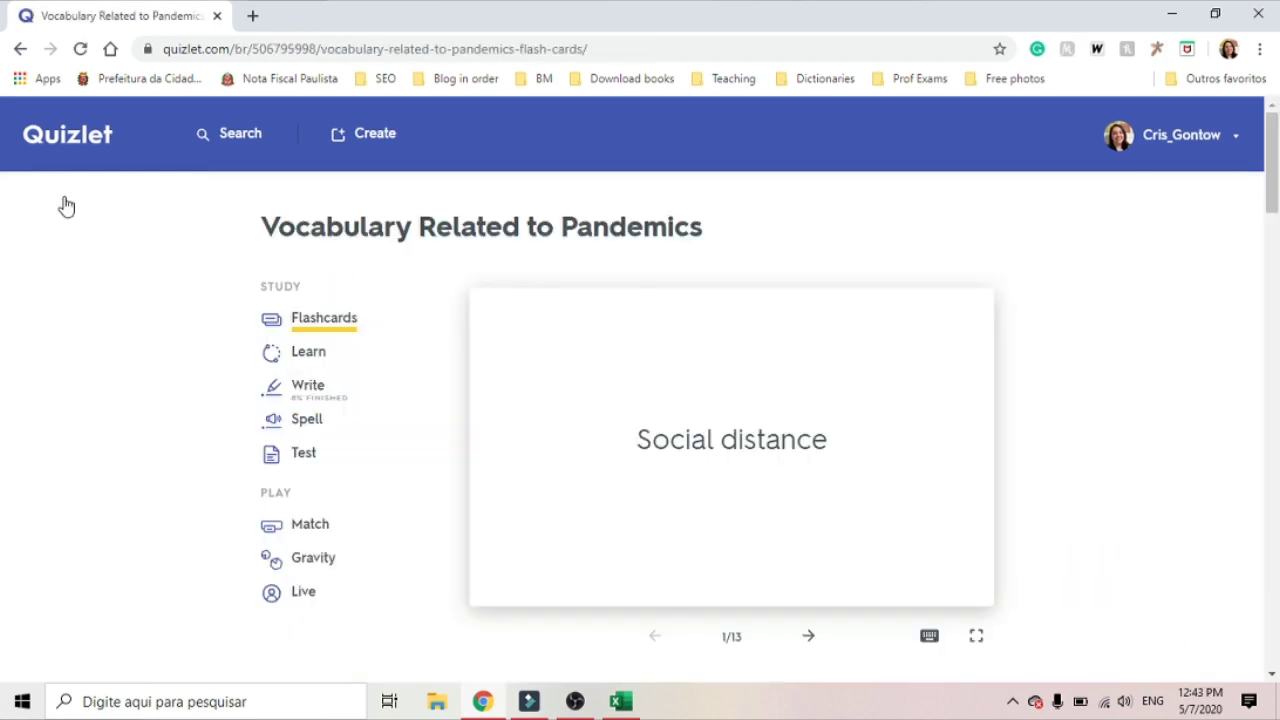
# In Spell mode, spell 'infectious' from audio and attempt 'social distance' twice
pyautogui.click(300, 420)
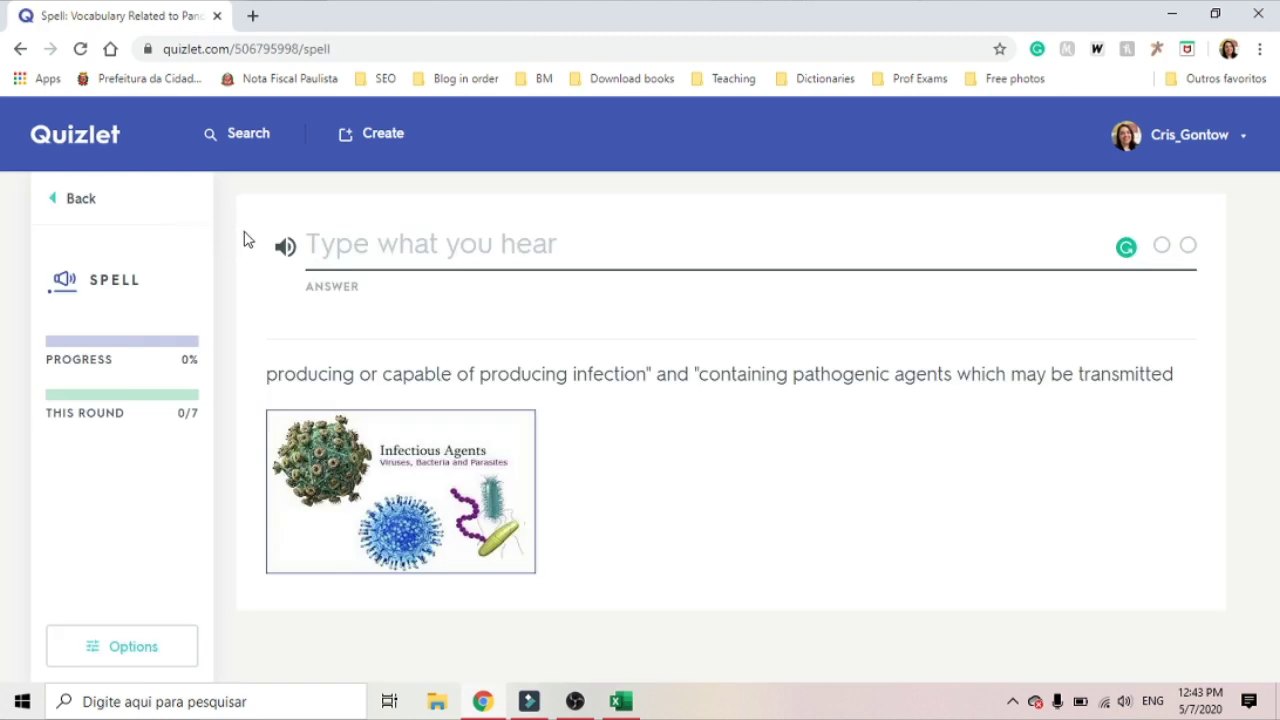
pyautogui.click(280, 249)
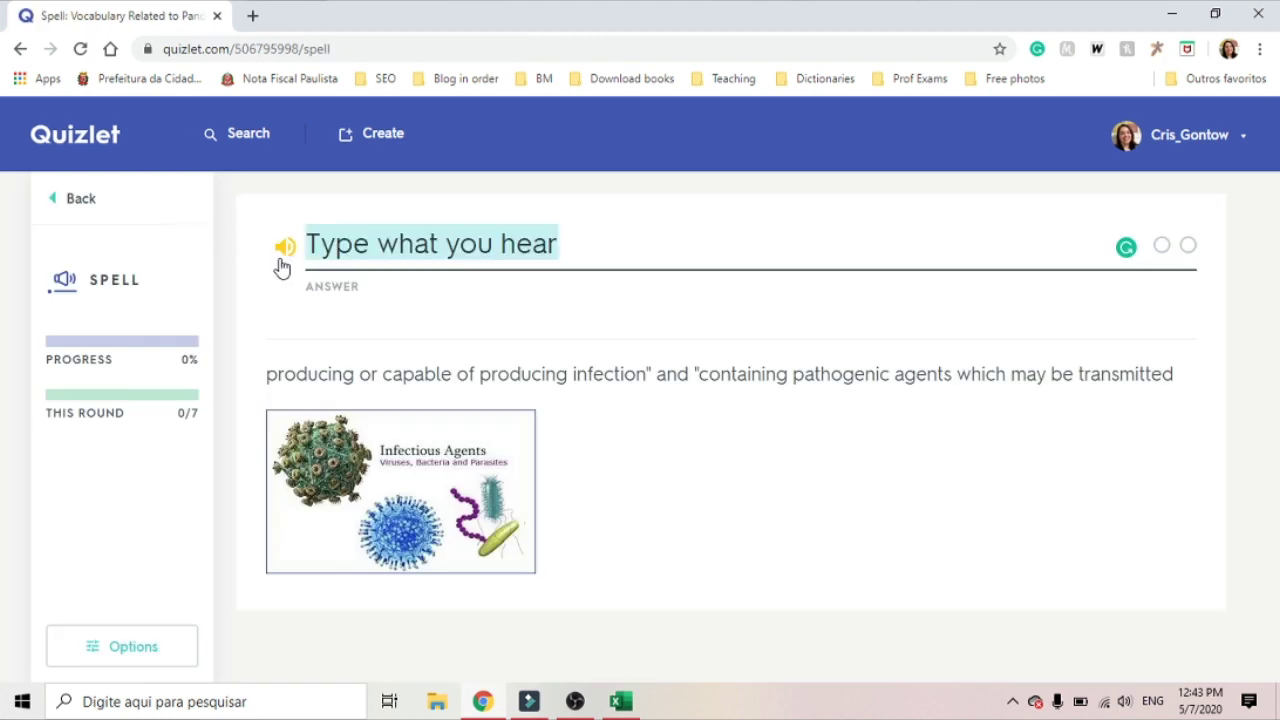
pyautogui.click(337, 252)
pyautogui.write('infectious')
pyautogui.press('Return')
pyautogui.write('social disca')
pyautogui.press('Return')
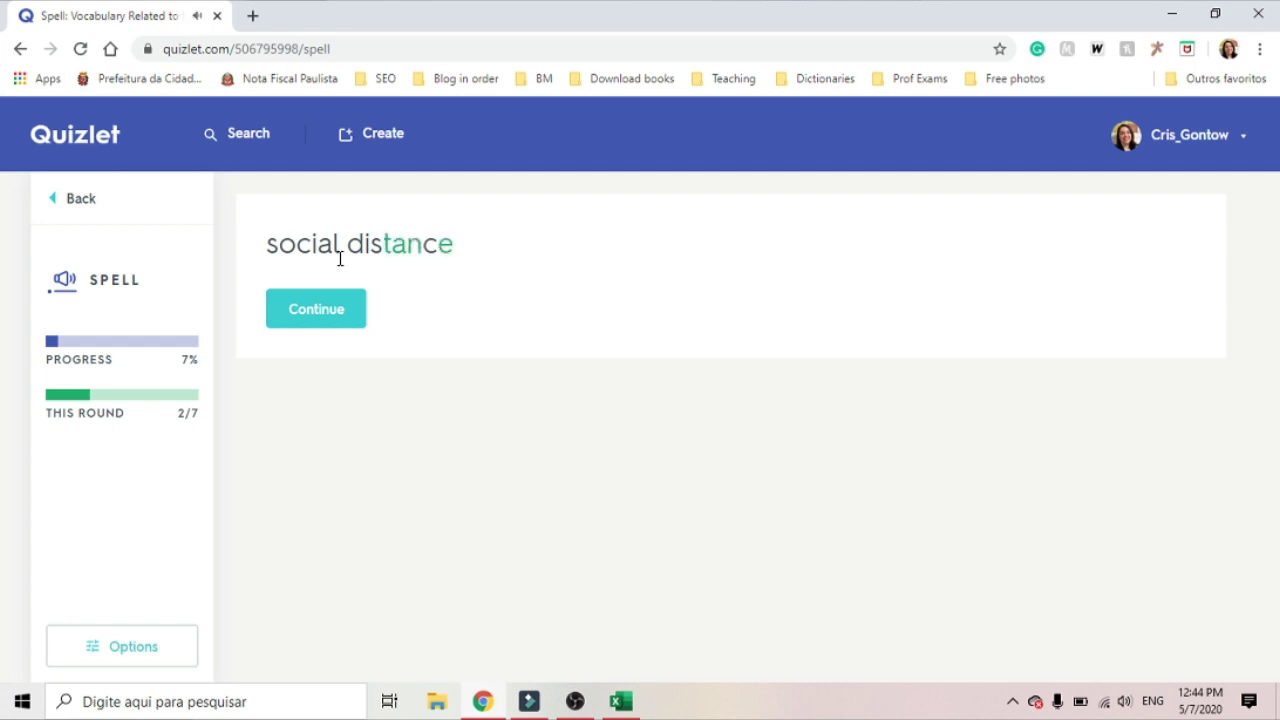
pyautogui.write('soci')
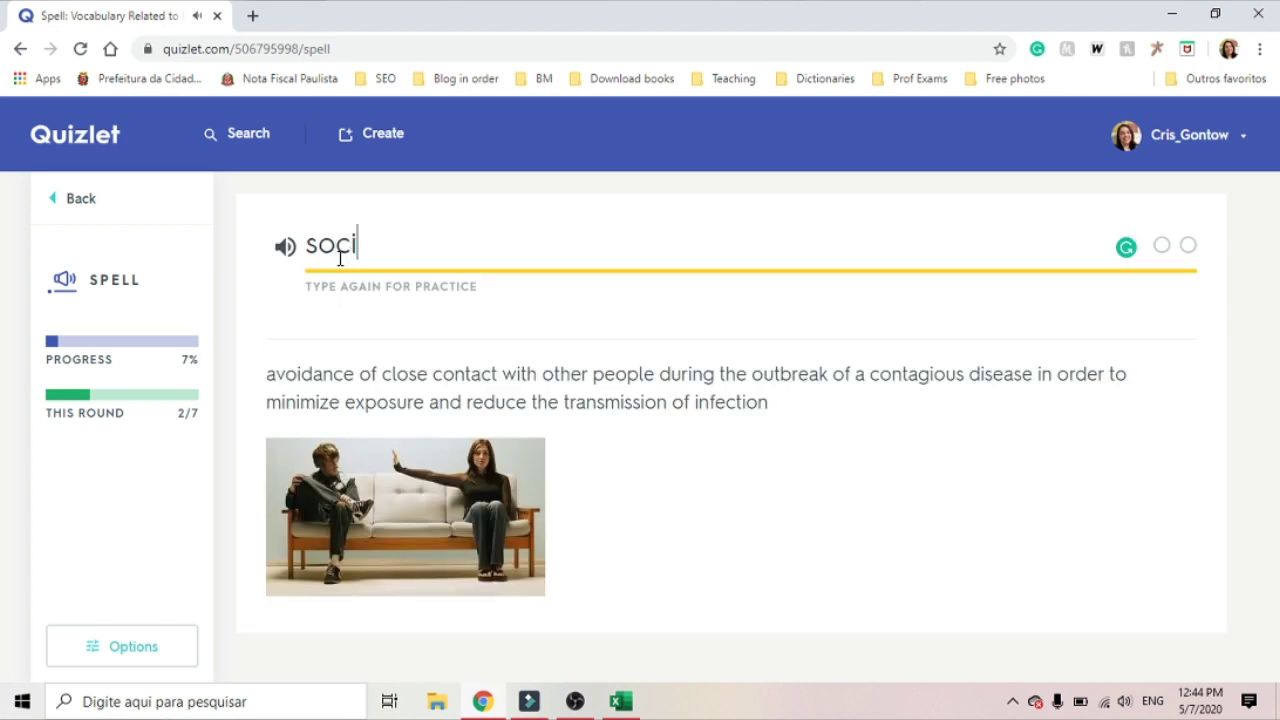
pyautogui.write('al diste')
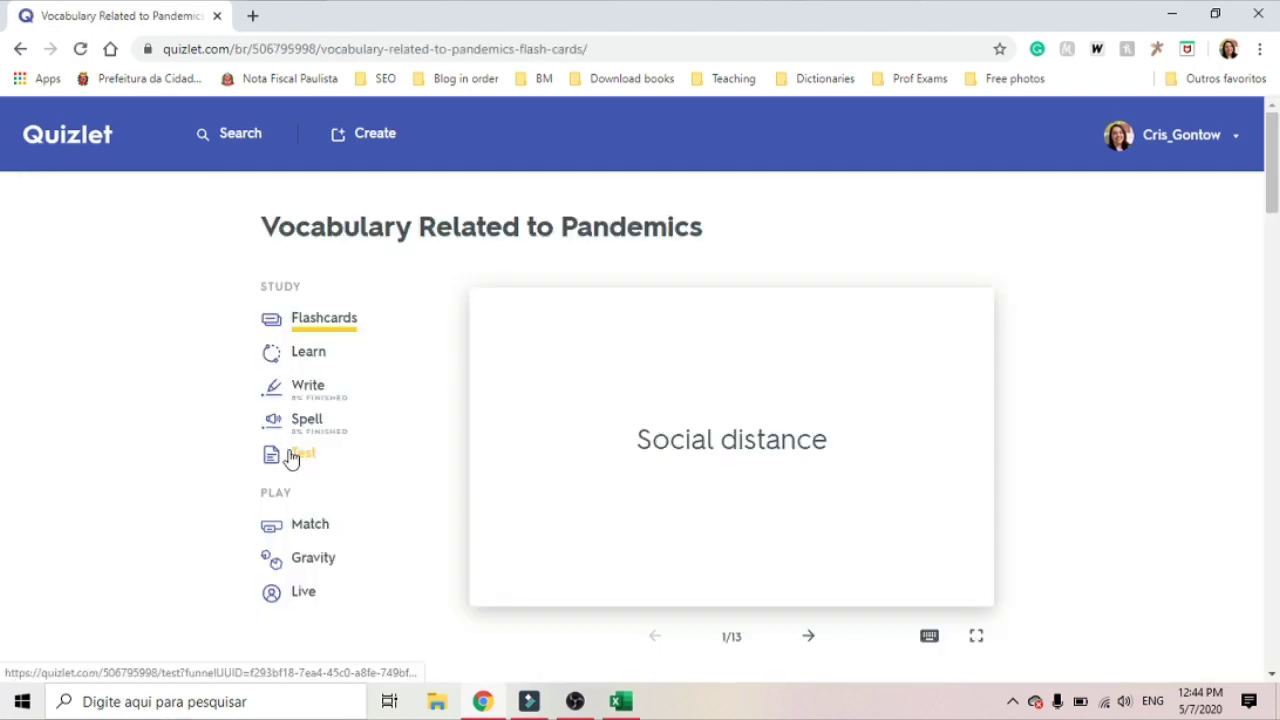
pyautogui.click(291, 457)
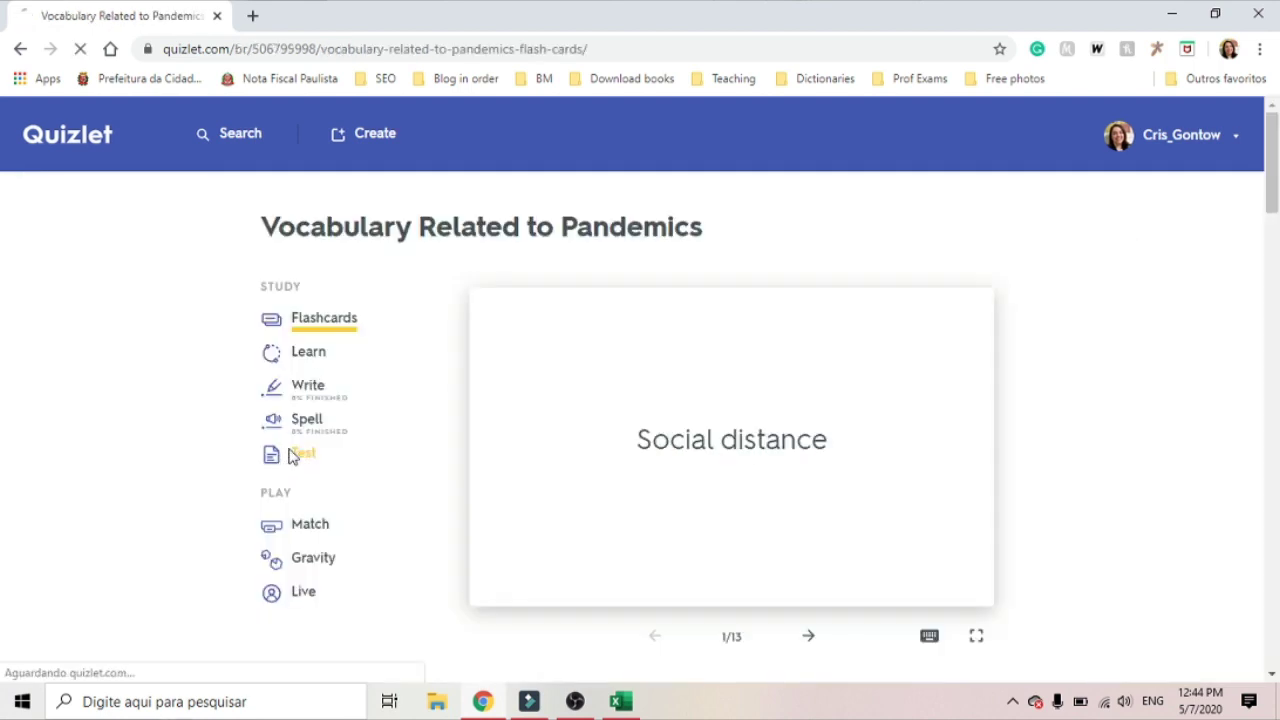
# Answer the practice test questions, scroll through the rest, and go back to the set page
pyautogui.click(290, 453)
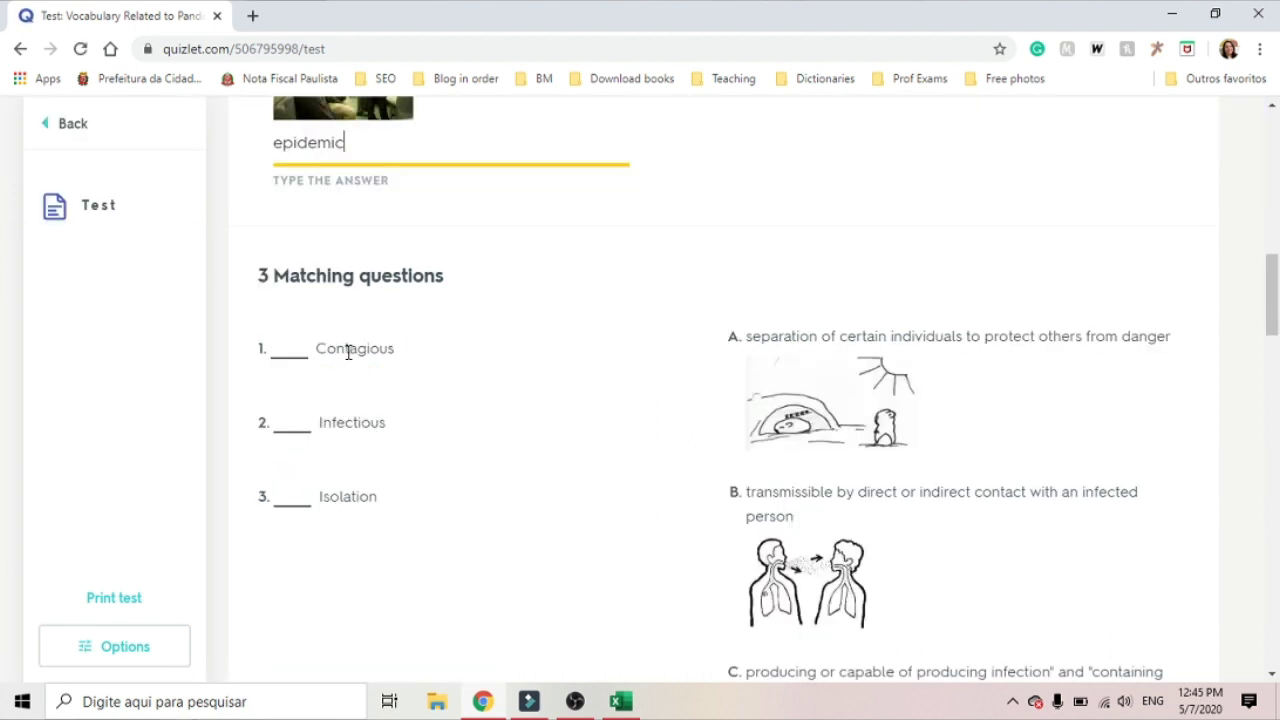
pyautogui.scroll(-20, 302, 350)
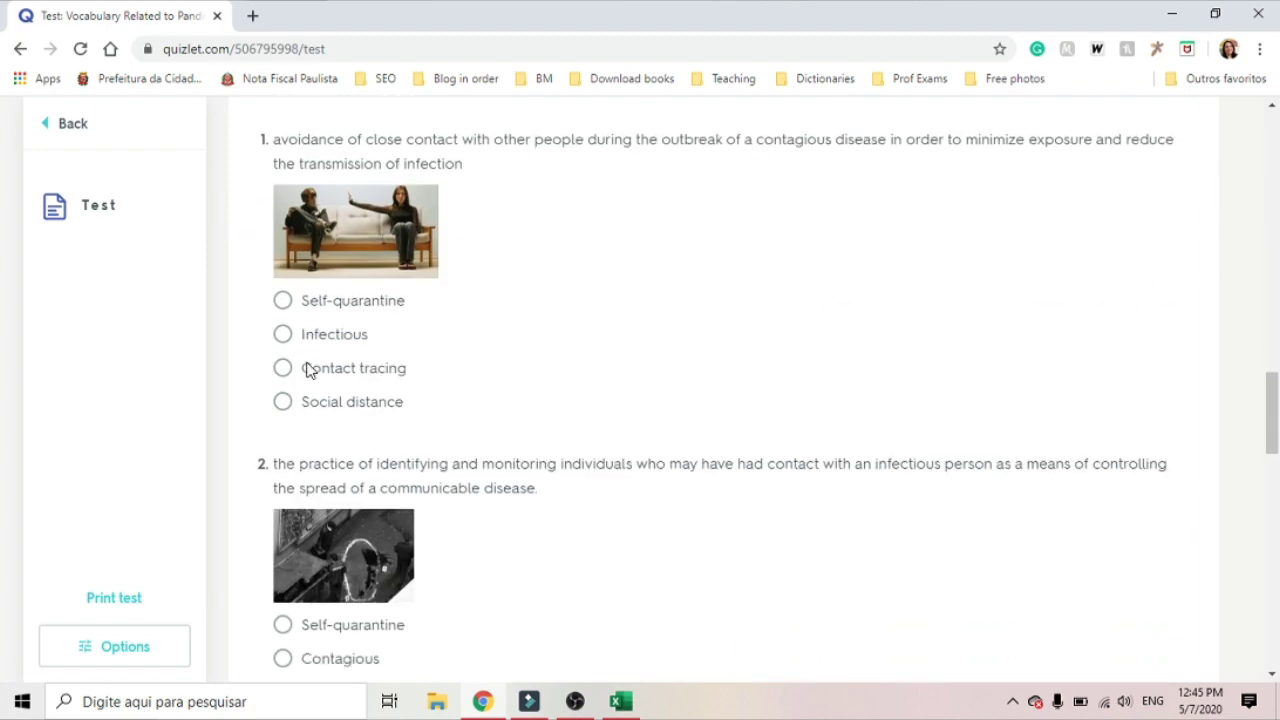
pyautogui.scroll(-5, 308, 363)
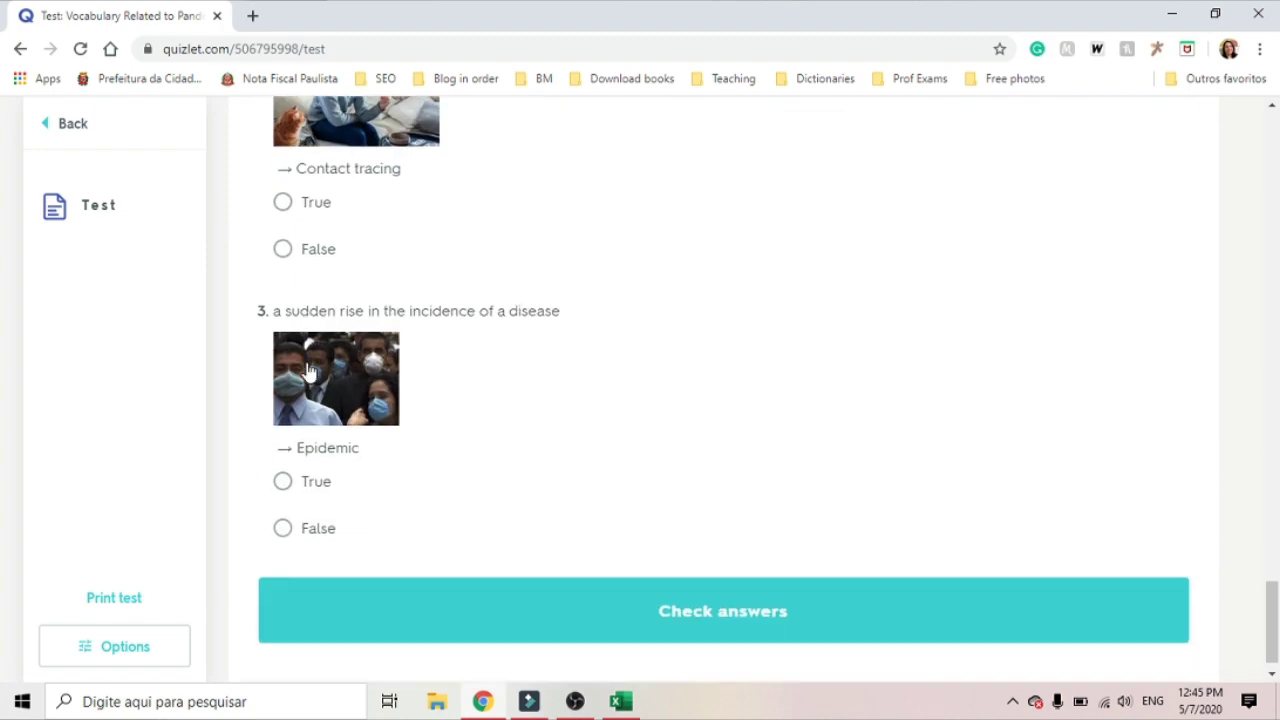
pyautogui.hotkey('alt', 'Left')
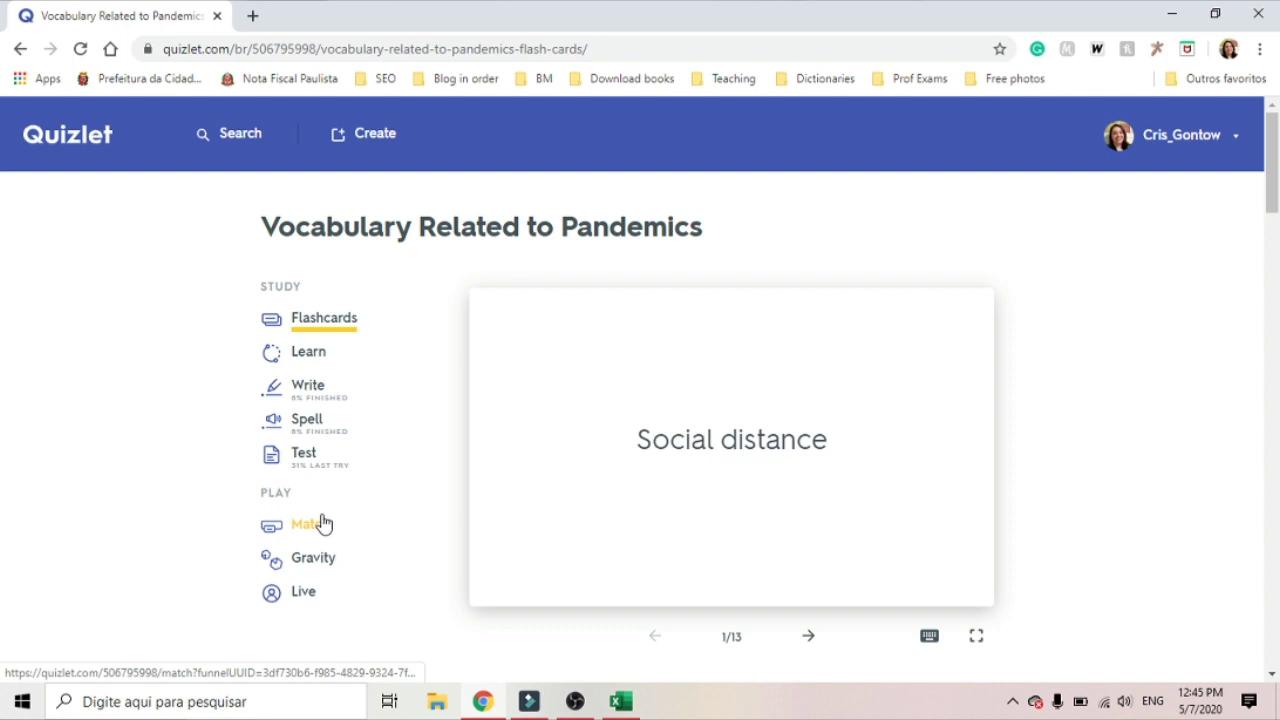
# Play a Match round by pairing Fomite with its definition, then bring up Gravity
pyautogui.click(322, 524)
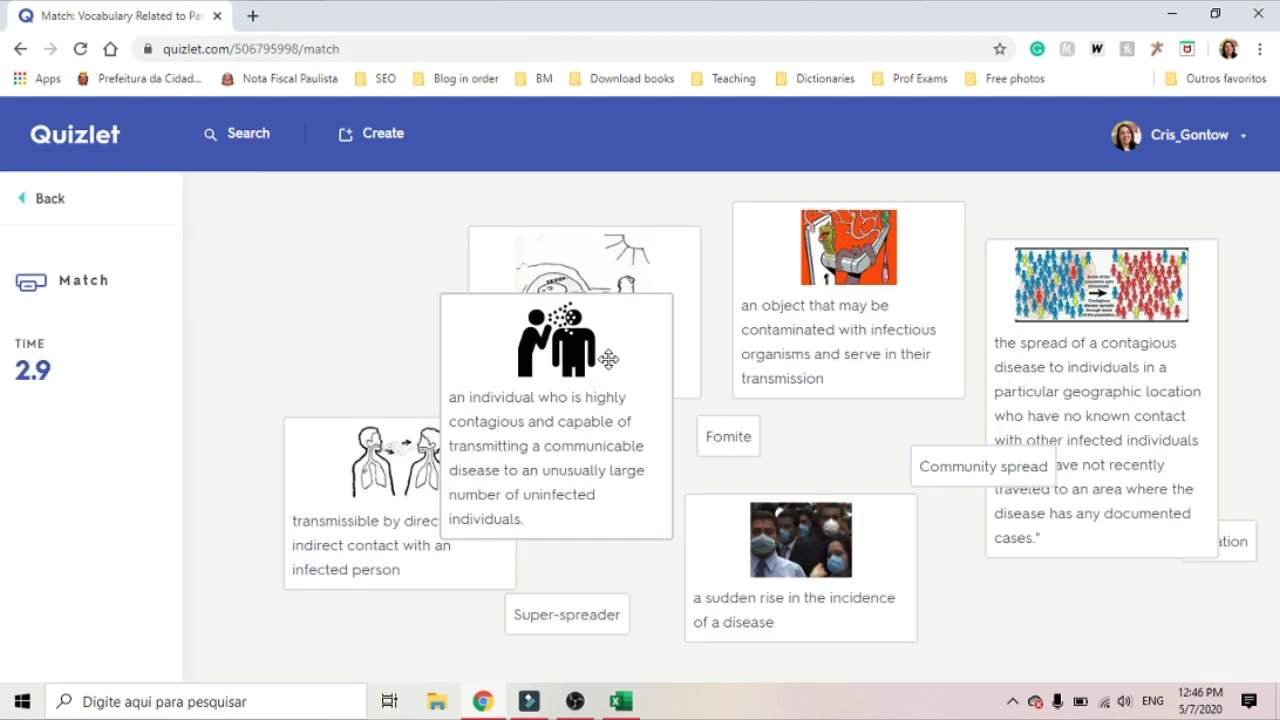
pyautogui.moveTo(733, 433); pyautogui.dragTo(812, 329)
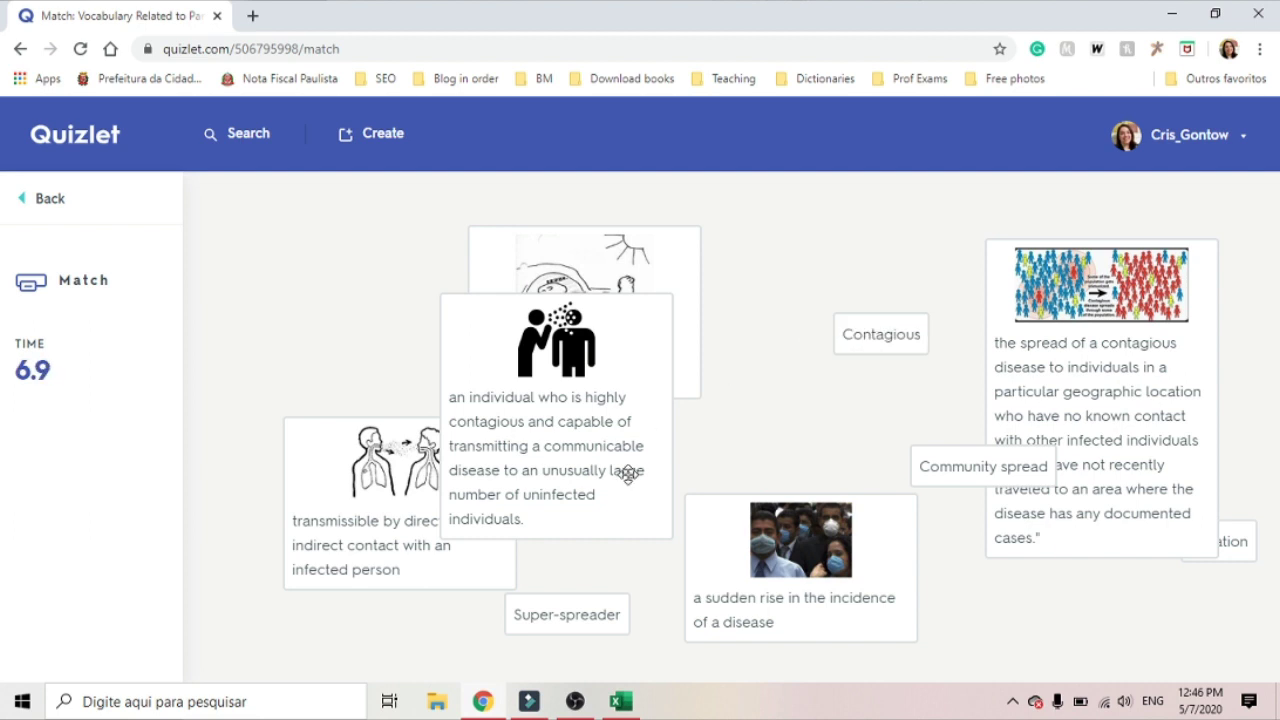
pyautogui.hotkey('alt', 'Left')
pyautogui.click(312, 566)
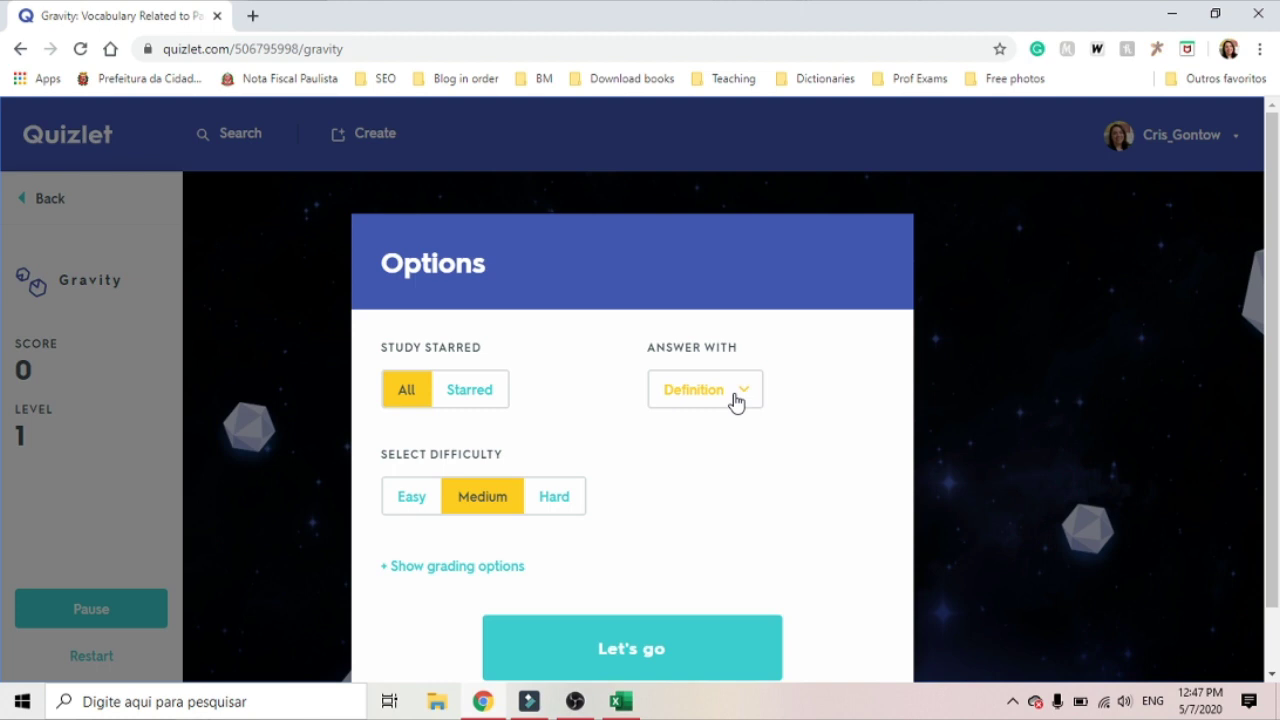
# Play Gravity answering with Term, scoring 170, then go back to the set page
pyautogui.click(736, 400)
pyautogui.click(736, 400)
pyautogui.click(736, 400)
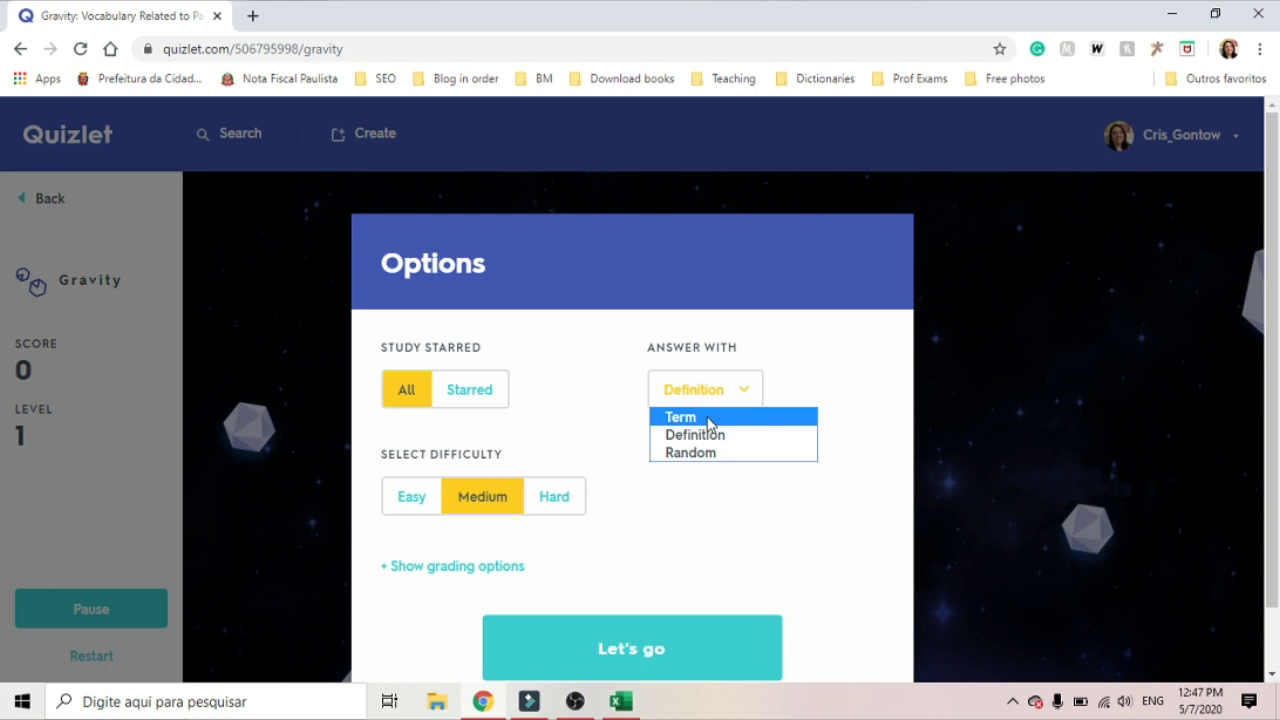
pyautogui.click(711, 420)
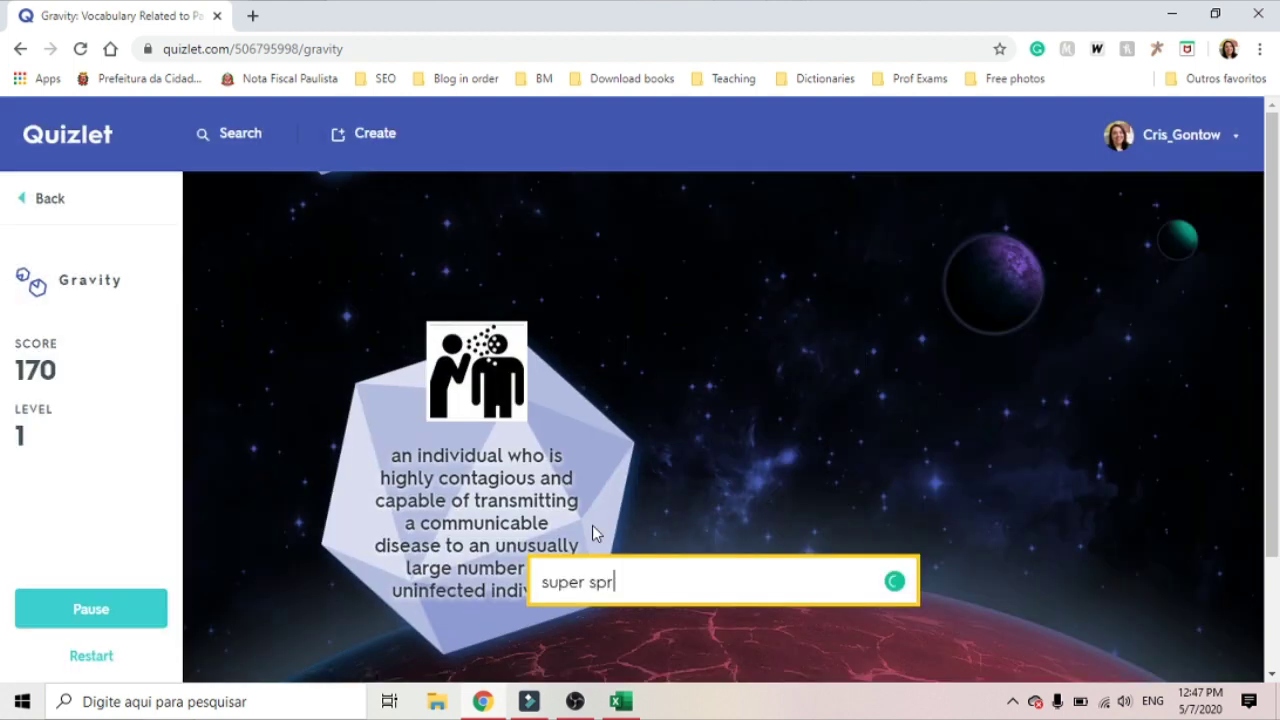
pyautogui.write('ead')
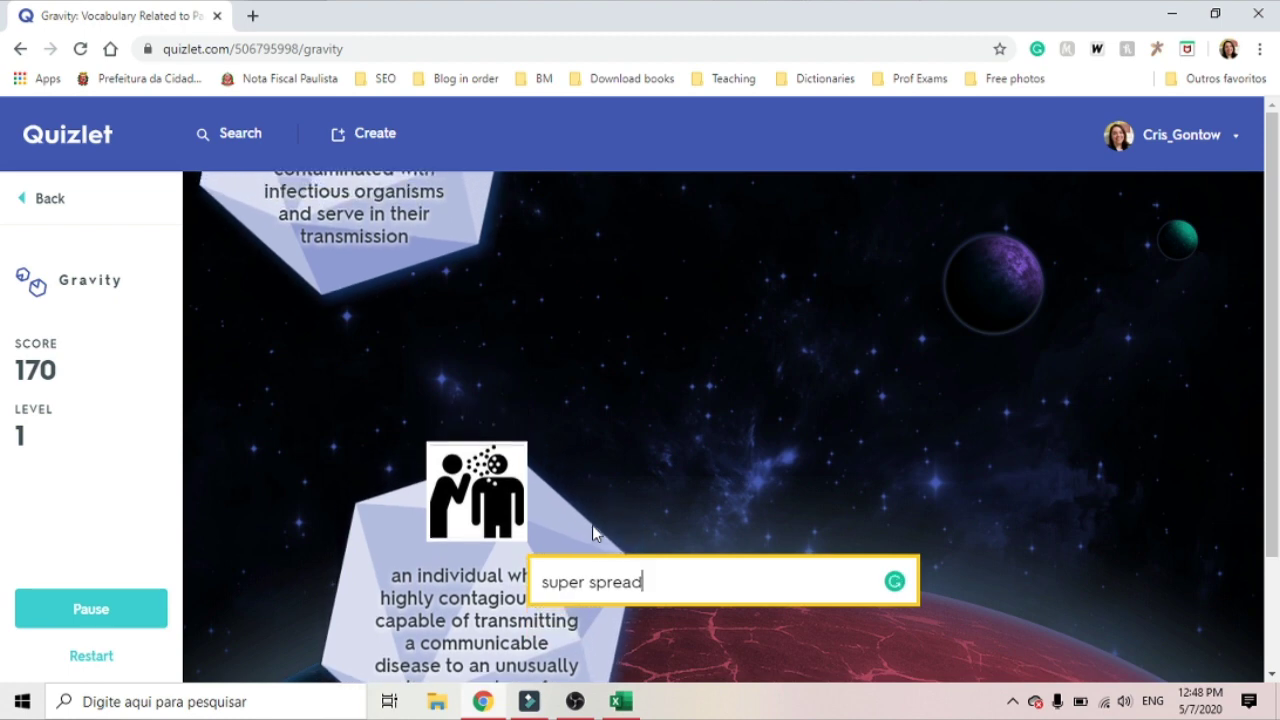
pyautogui.write('e')
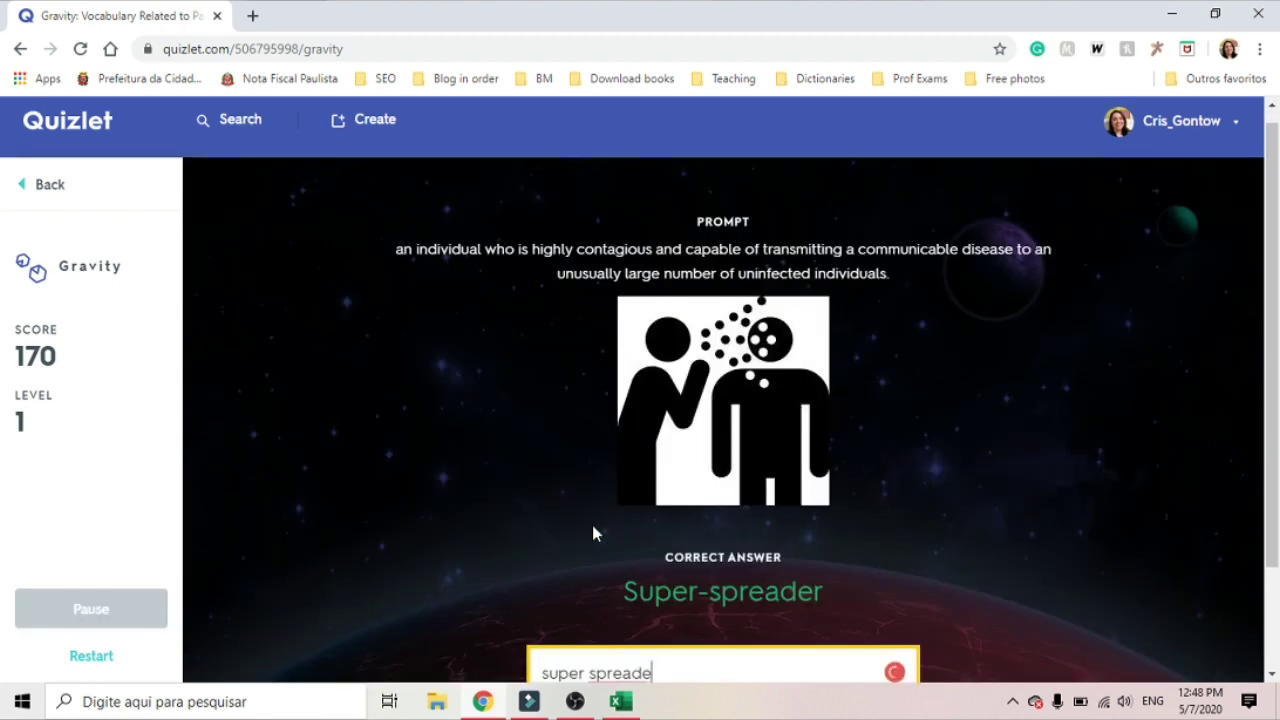
pyautogui.click(20, 48)
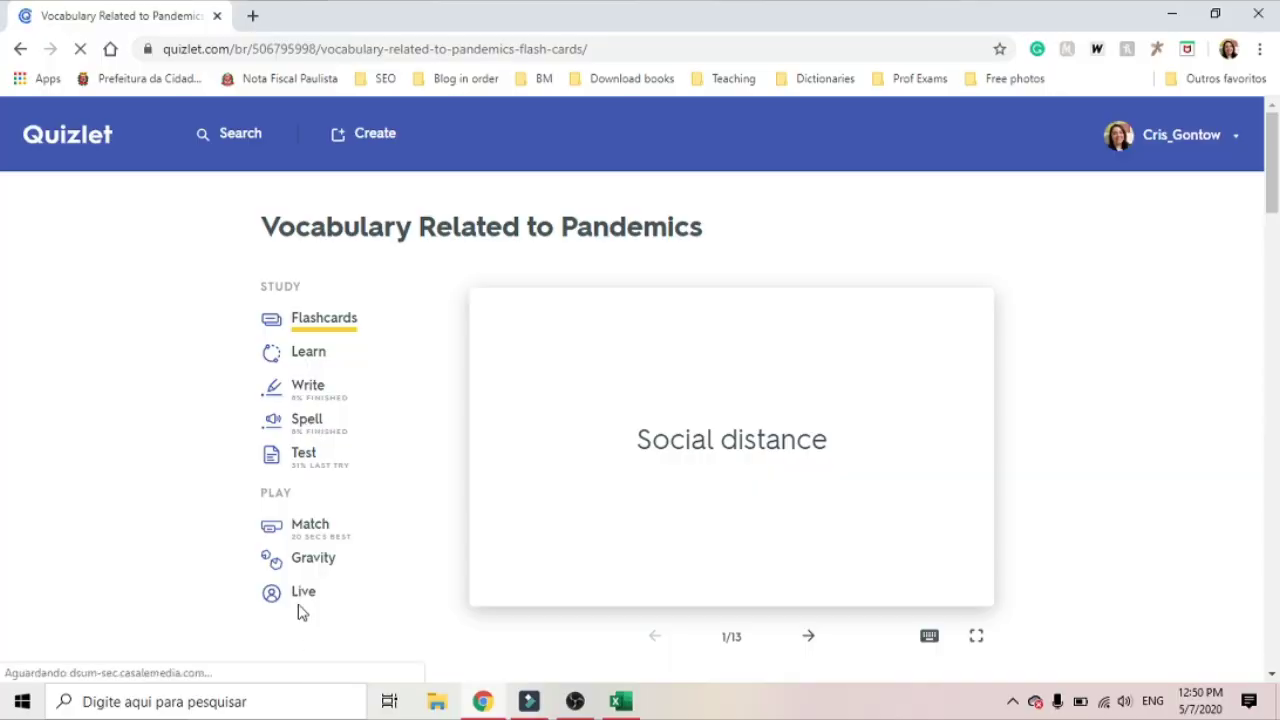
# Create a Quizlet Live game for Individuals with terms as prompts, displaying its join code
pyautogui.click(298, 600)
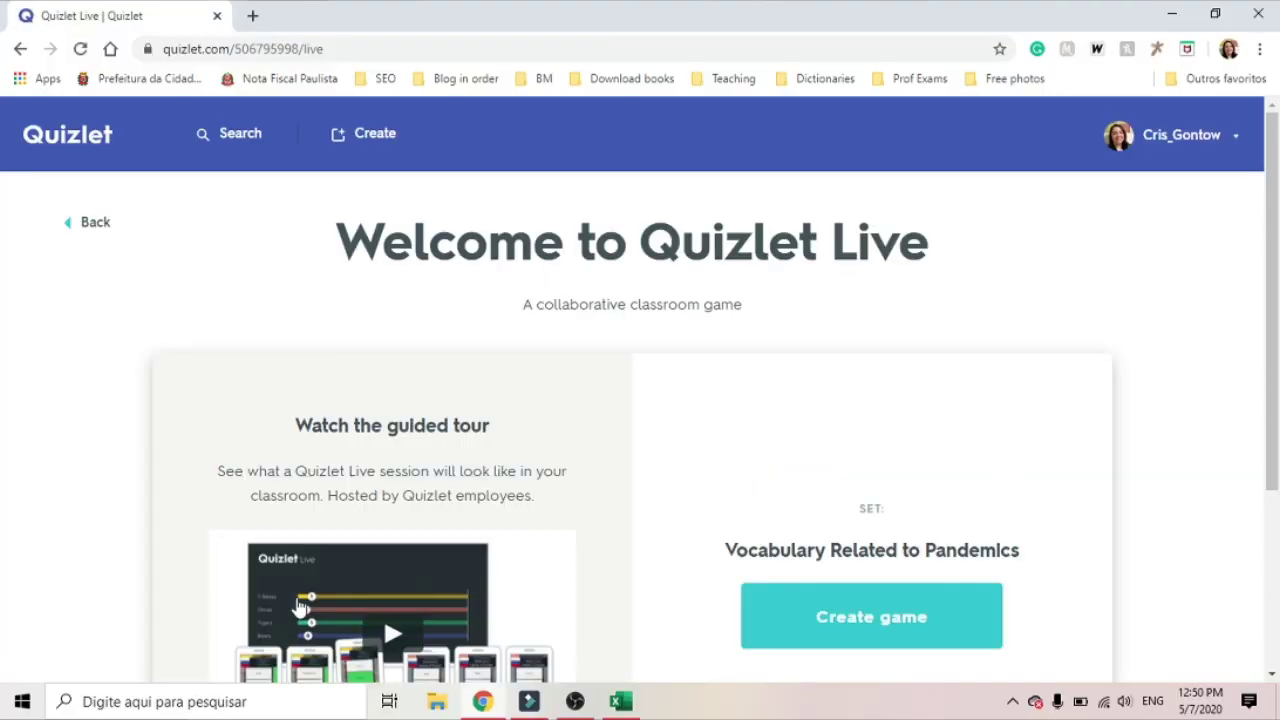
pyautogui.click(970, 630)
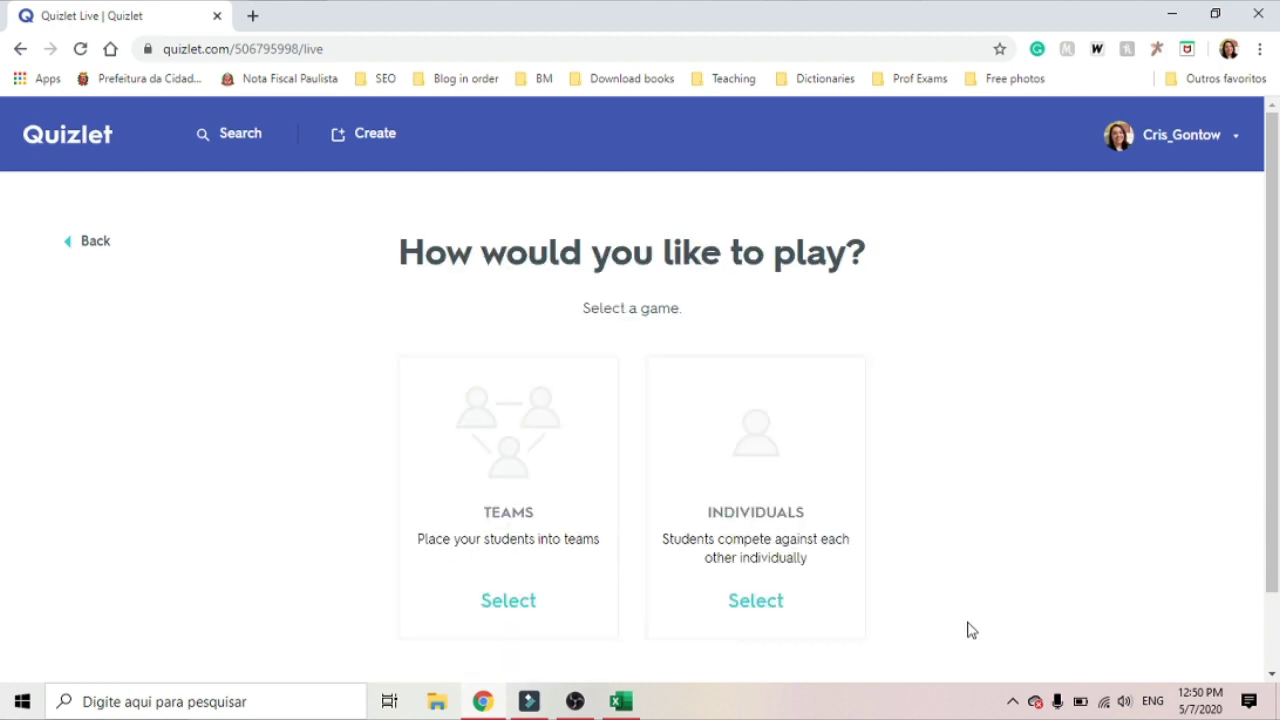
pyautogui.click(796, 543)
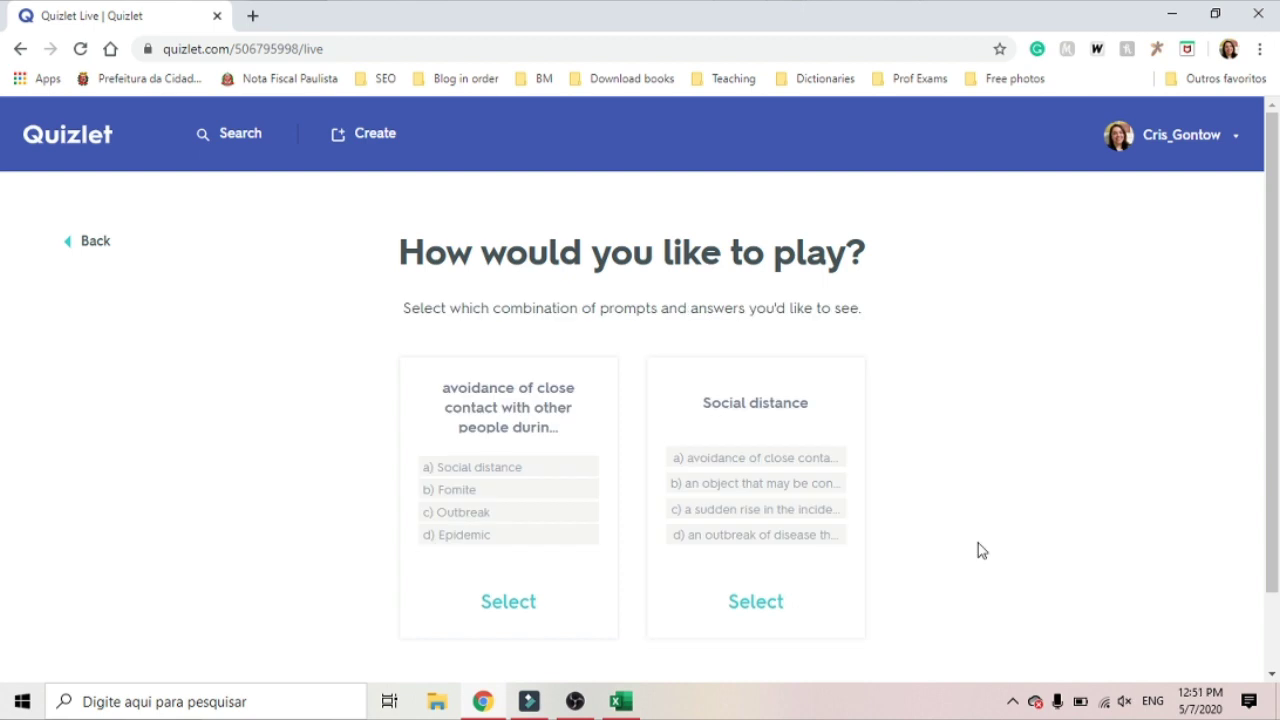
pyautogui.click(758, 541)
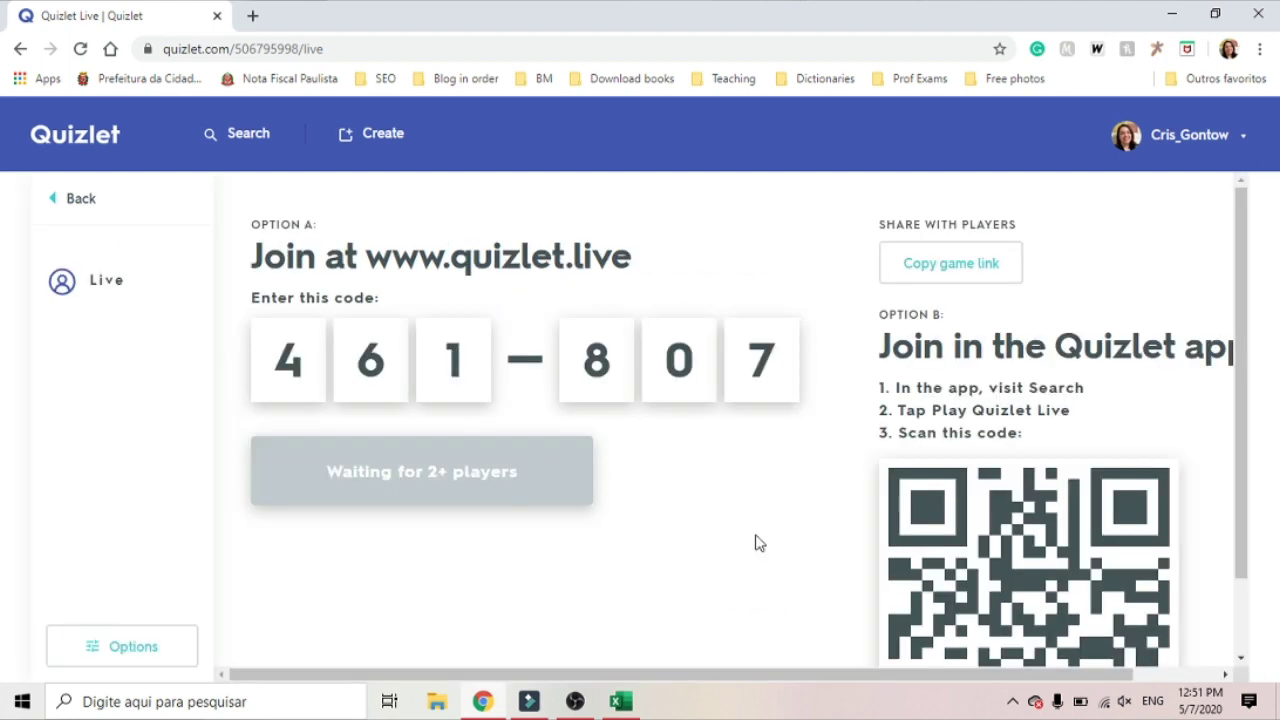